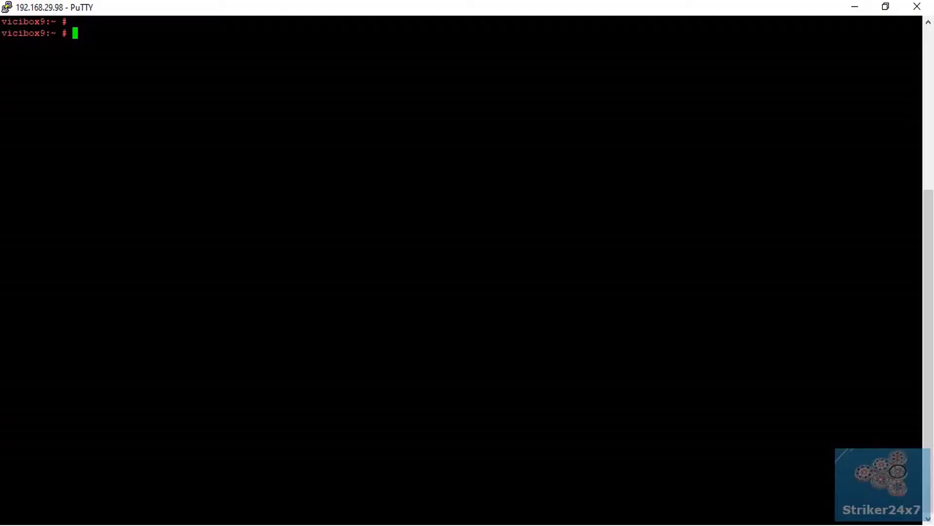
# Step: Run zypper install perl and confirm perl is already up to date
pyautogui.press('Return')
pyautogui.press('Return')
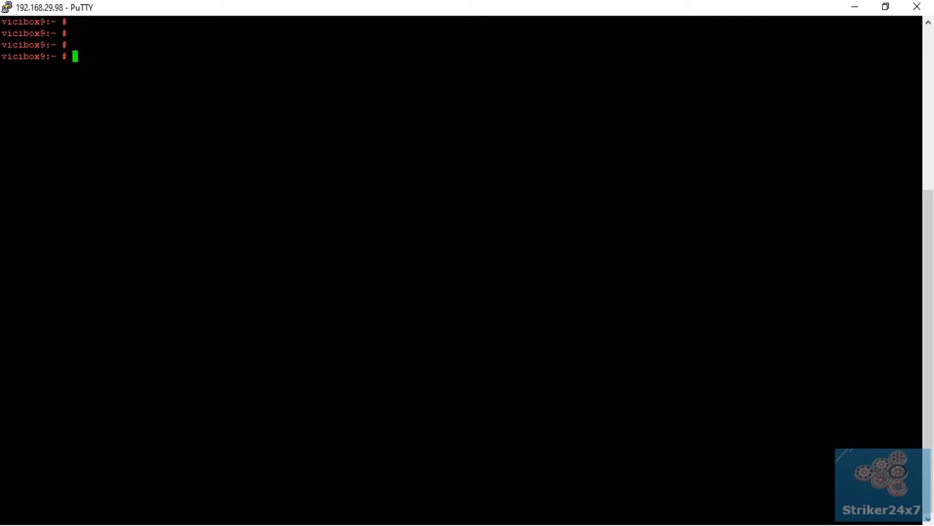
pyautogui.write('zypper install perl')
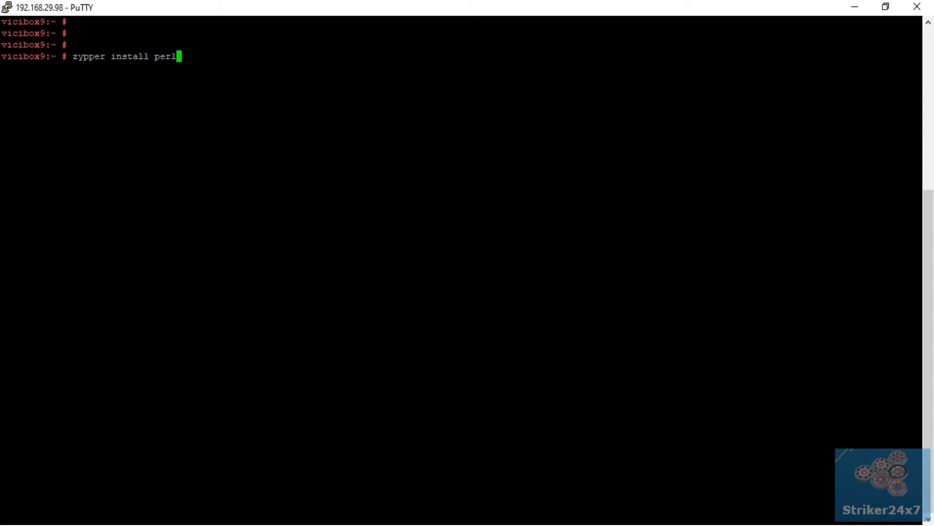
pyautogui.press('Return')
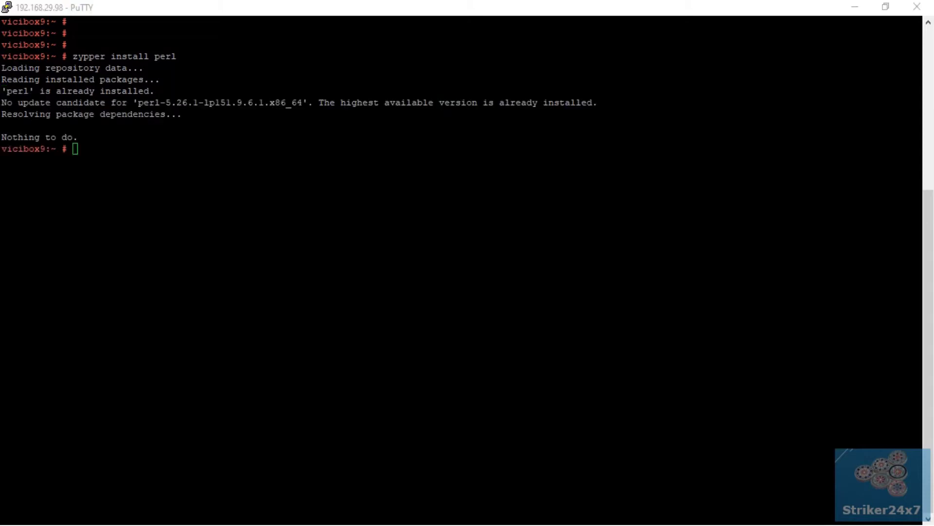
pyautogui.moveTo(134, 102); pyautogui.dragTo(593, 102)
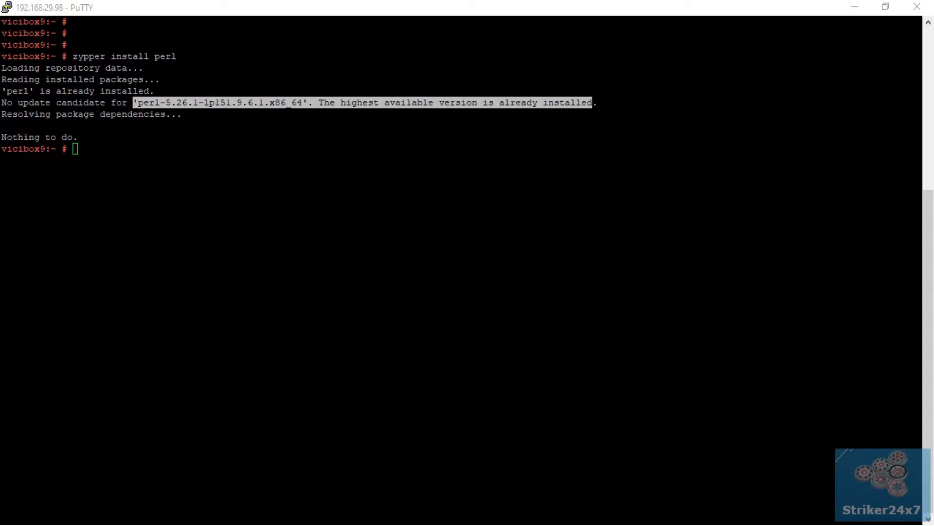
pyautogui.click(593, 102)
# Step: Install perl-libwww-perl with zypper, answering y to upgrade it
pyautogui.write('zypper install perl-libwww-perl')
pyautogui.press('Return')
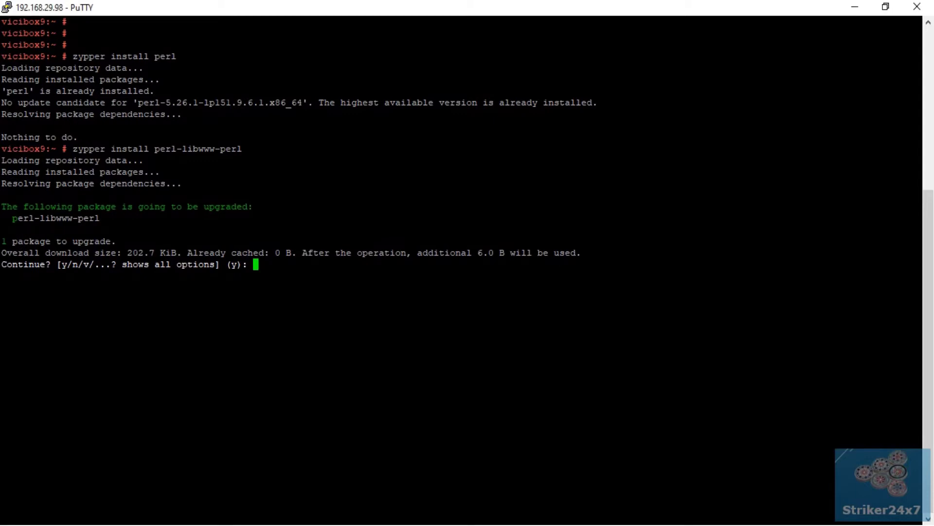
pyautogui.write('y')
pyautogui.press('Return')
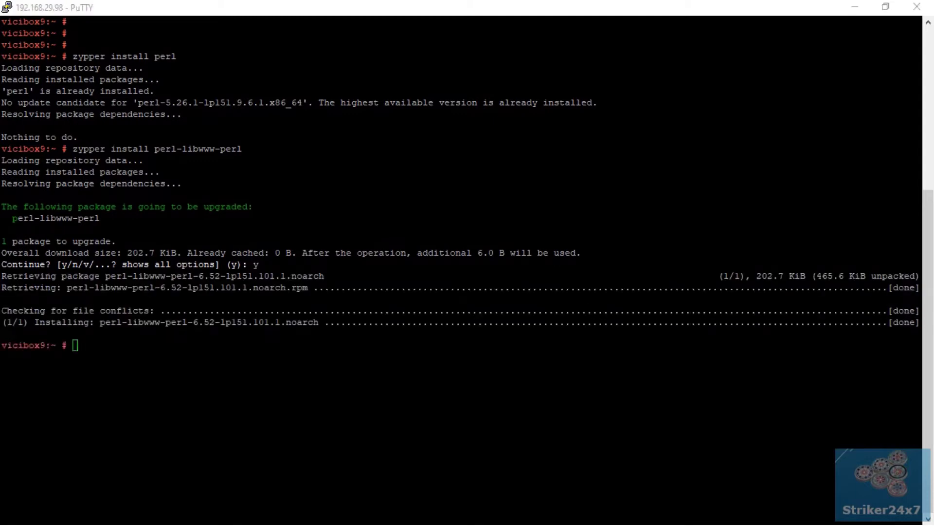
# Step: Install perl-LWP-Protocol-https with zypper, answering y to upgrade it
pyautogui.hotkey('alt', 'Tab')
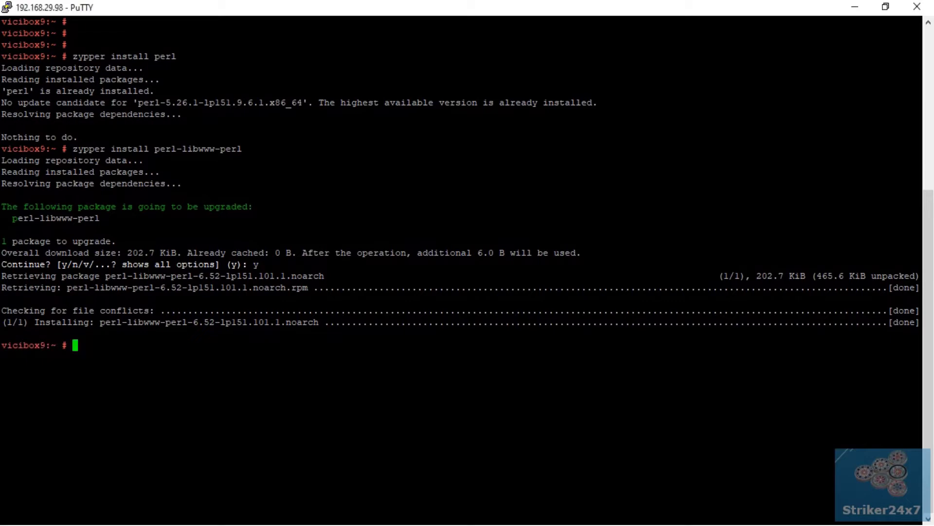
pyautogui.write('zypper install perl-LWP-Protocol-https')
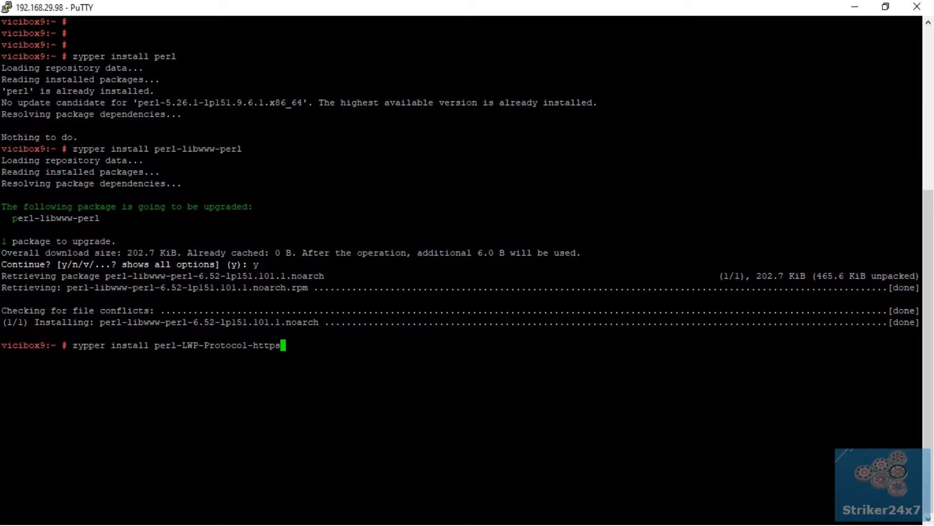
pyautogui.press('Return')
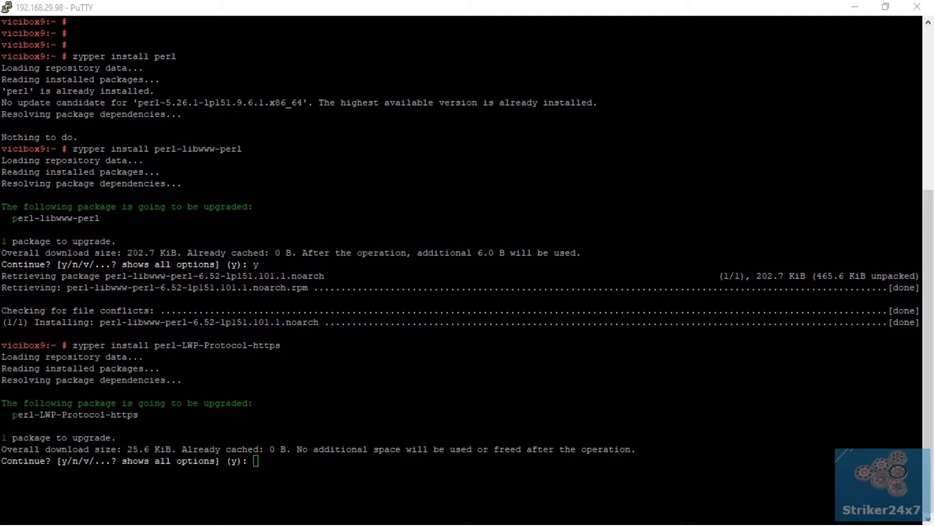
pyautogui.write('y')
pyautogui.press('Return')
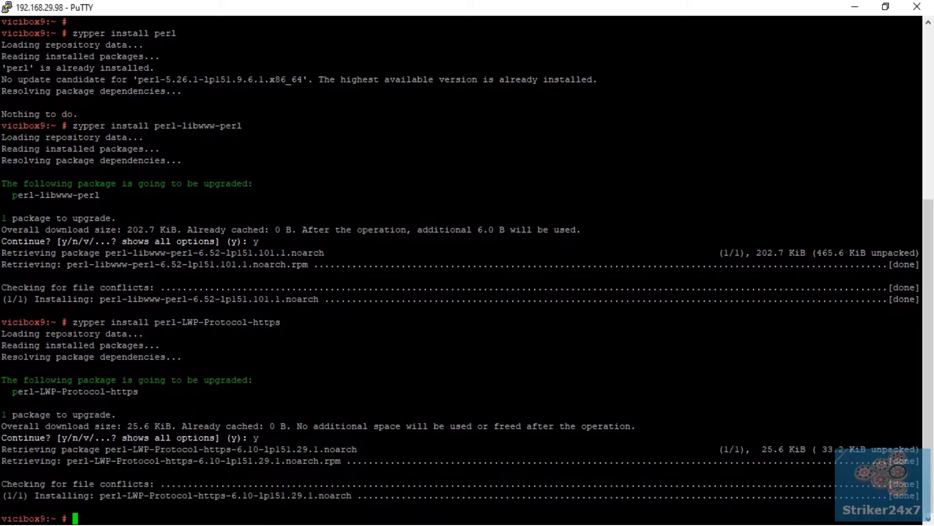
# Step: Run zypper install sox and confirm sox is already installed
pyautogui.hotkey('alt', 'Tab')
pyautogui.press('Return')
pyautogui.press('Return')
pyautogui.press('Return')
pyautogui.write('zypper install sox')
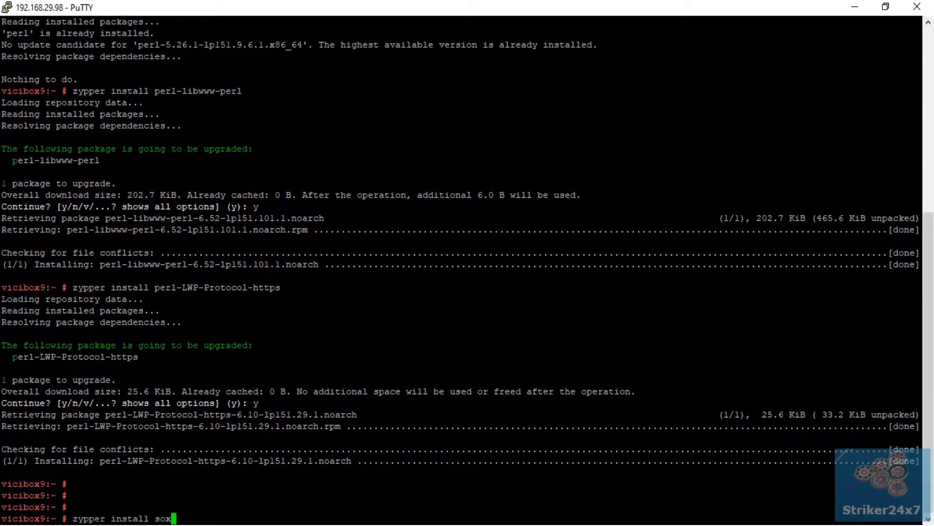
pyautogui.press('Return')
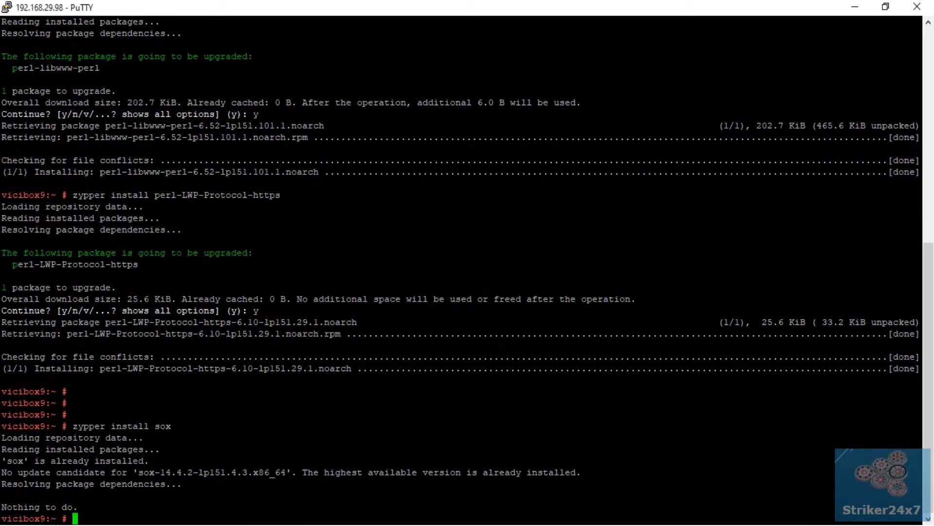
pyautogui.moveTo(139, 472); pyautogui.dragTo(571, 472)
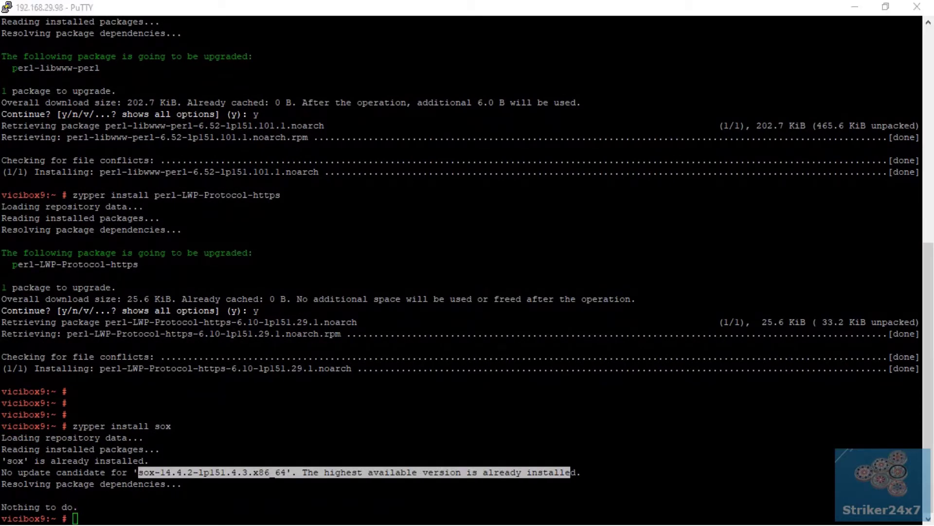
pyautogui.click(273, 475)
# Step: Install mpg123 with libmpg123-0 and libout123-0 by answering y, then enter asterisk -vvvvvvr
pyautogui.press('Return')
pyautogui.press('Return')
pyautogui.press('Return')
pyautogui.press('Return')
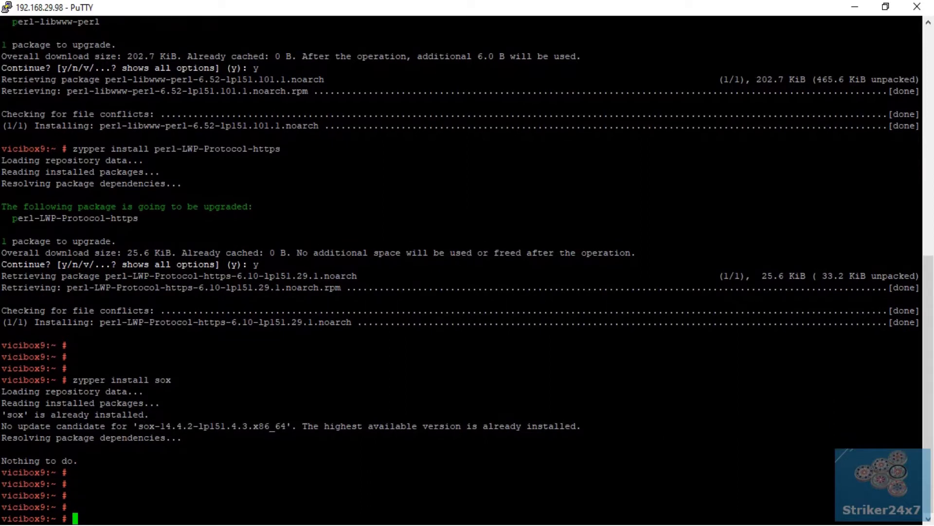
pyautogui.write('zypper install mpg123')
pyautogui.press('Return')
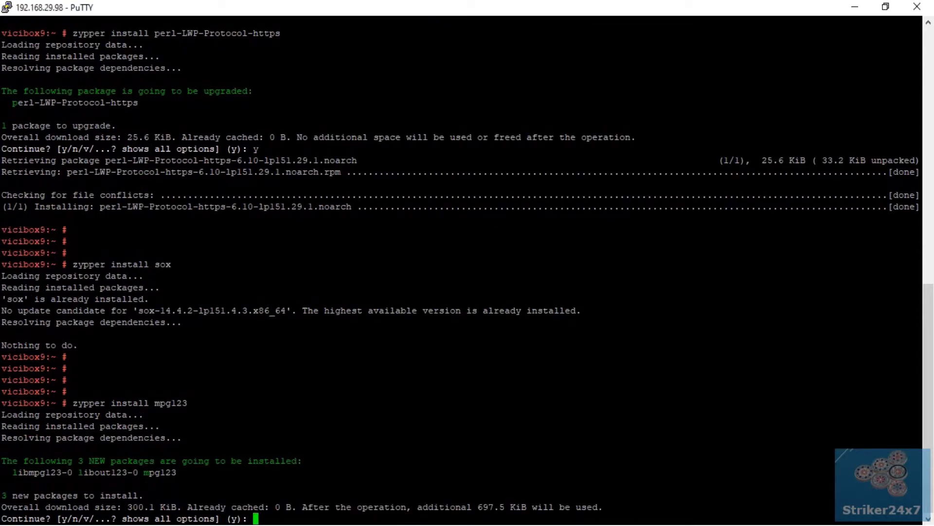
pyautogui.write('y')
pyautogui.press('Return')
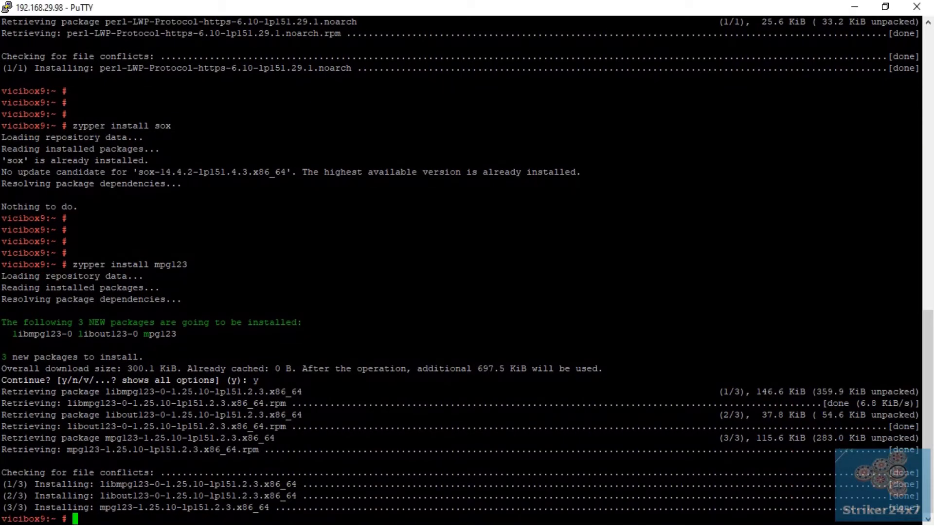
pyautogui.press('Return')
pyautogui.press('Return')
pyautogui.write('asterisk ')
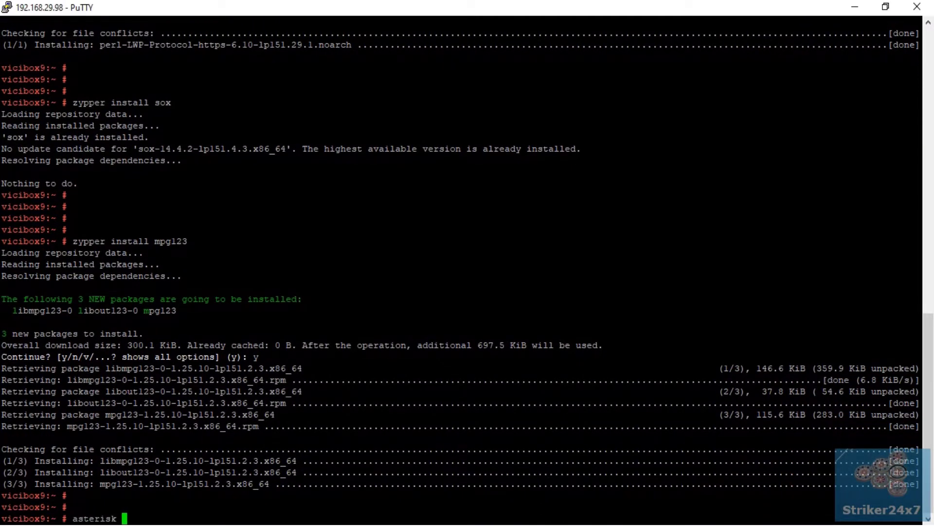
pyautogui.write('-vvvvvvr')
# Step: In the Asterisk console, run module load format_sln (already running), then exit to the shell
pyautogui.press('Return')
pyautogui.write('module load ')
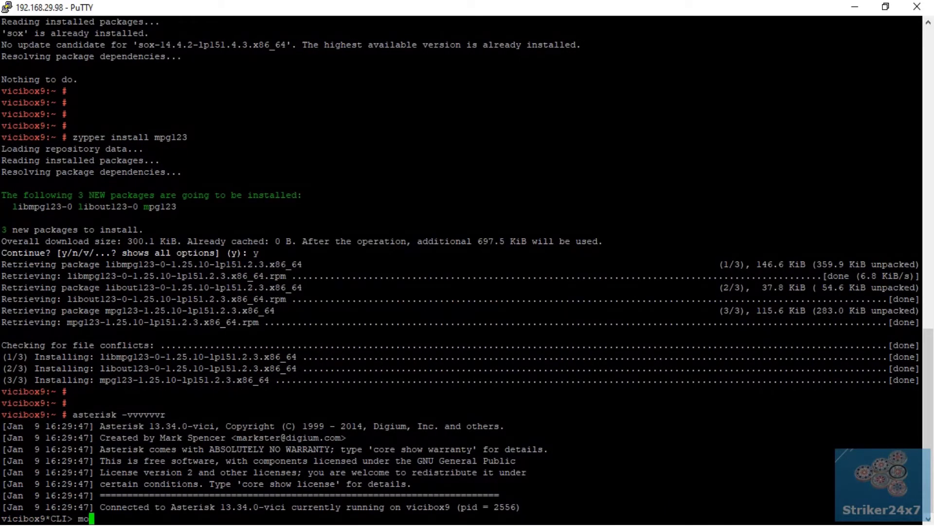
pyautogui.write('format_sln')
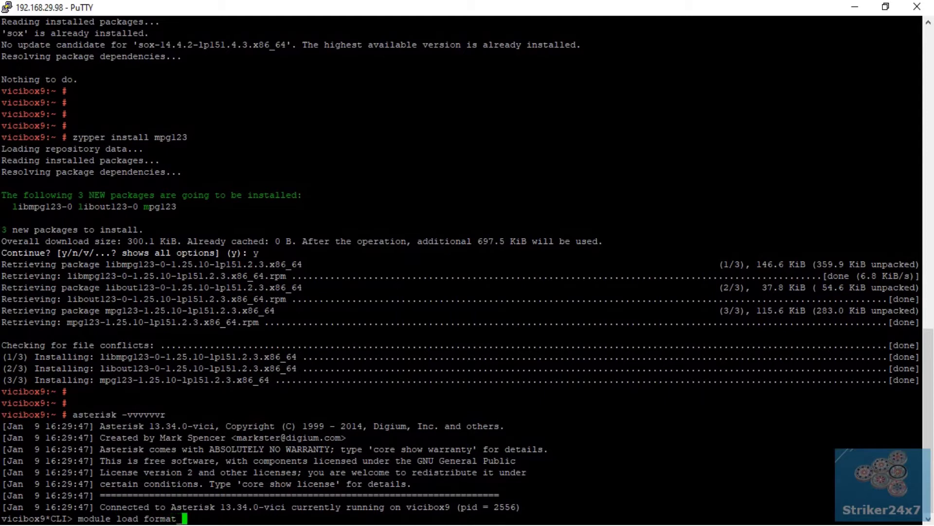
pyautogui.press('Return')
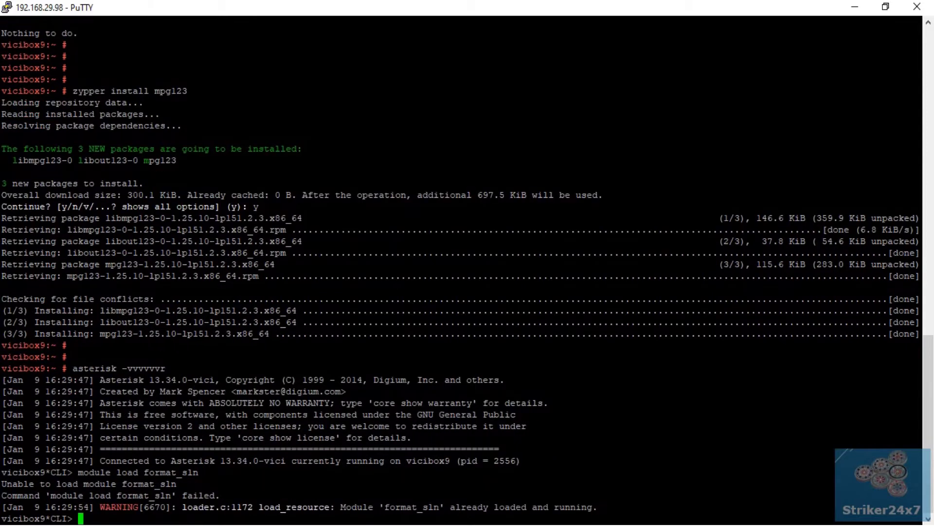
pyautogui.moveTo(335, 506); pyautogui.dragTo(597, 507)
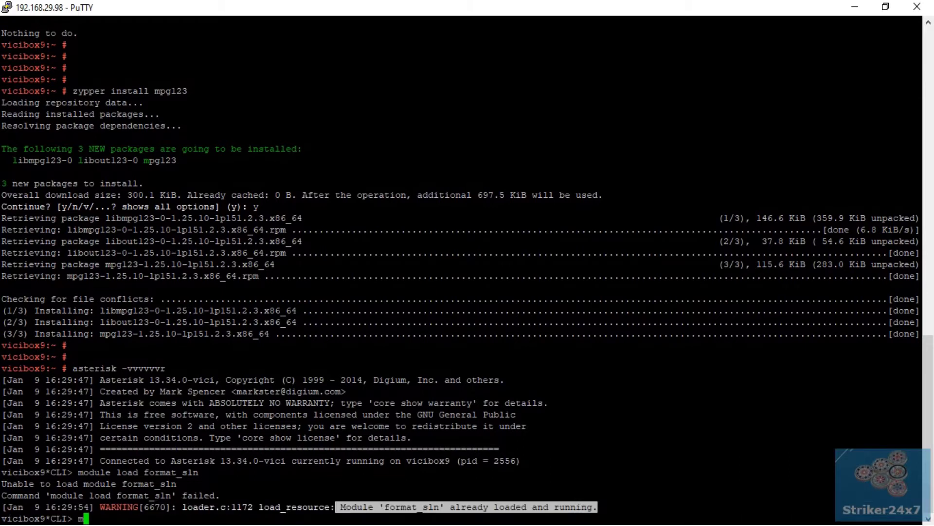
pyautogui.write('odule')
pyautogui.press('BackSpace')
pyautogui.press('BackSpace')
pyautogui.press('BackSpace')
pyautogui.press('BackSpace')
pyautogui.press('BackSpace')
pyautogui.press('BackSpace')
pyautogui.press('BackSpace')
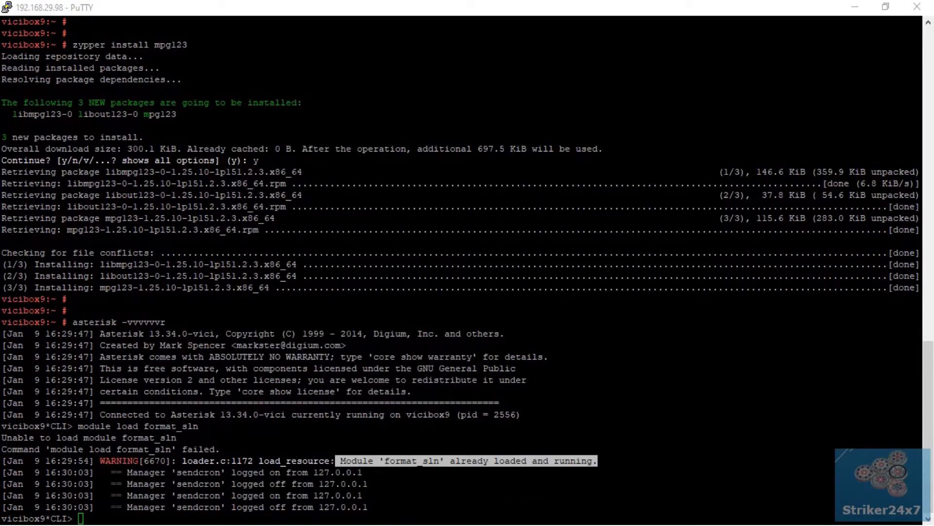
pyautogui.write('exit')
pyautogui.press('Return')
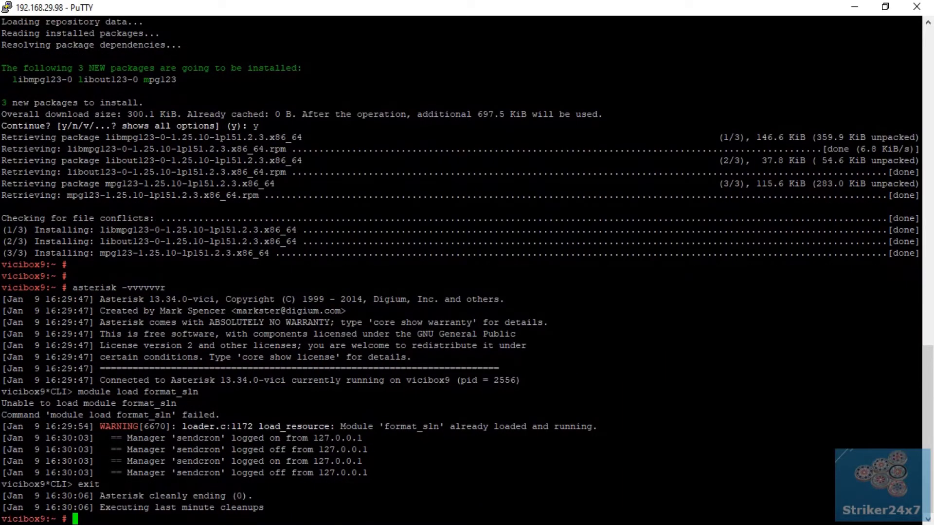
pyautogui.press('Return')
pyautogui.press('Return')
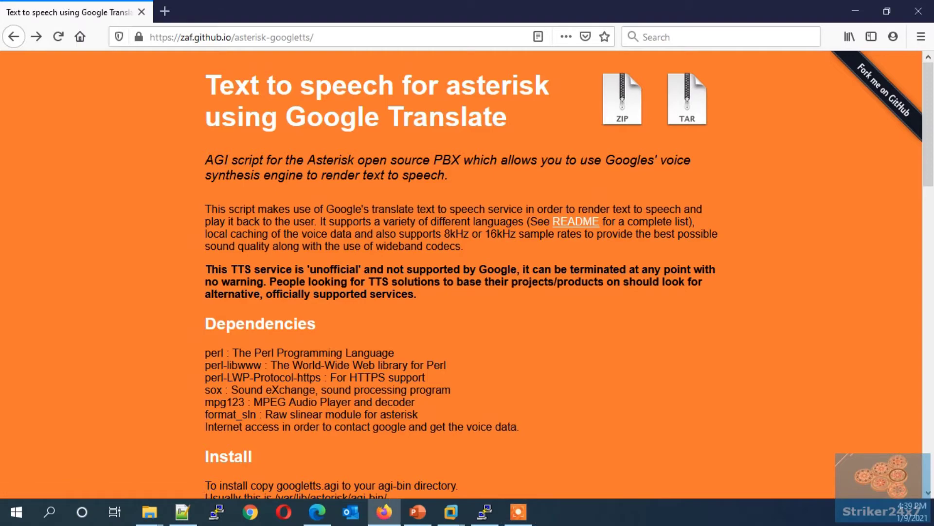
# Step: Copy the asterisk-googletts git clone command from the Download section and return to PuTTY
pyautogui.scroll(-15, 466, 273)
pyautogui.scroll(-7, 466, 272)
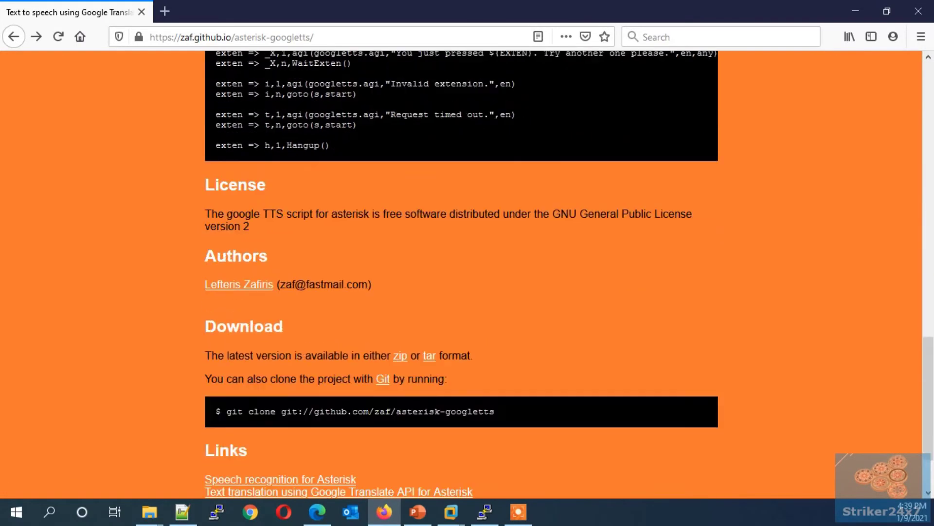
pyautogui.tripleClick(354, 325)
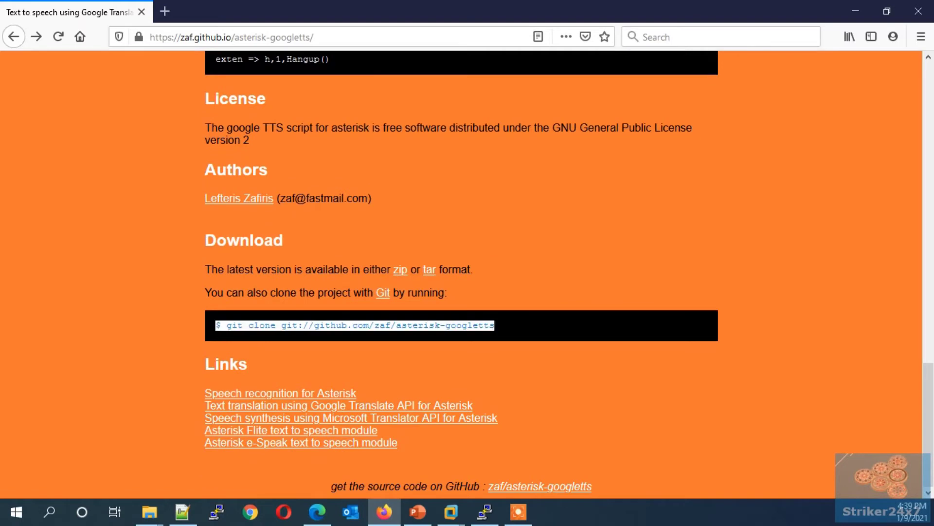
pyautogui.click(354, 325)
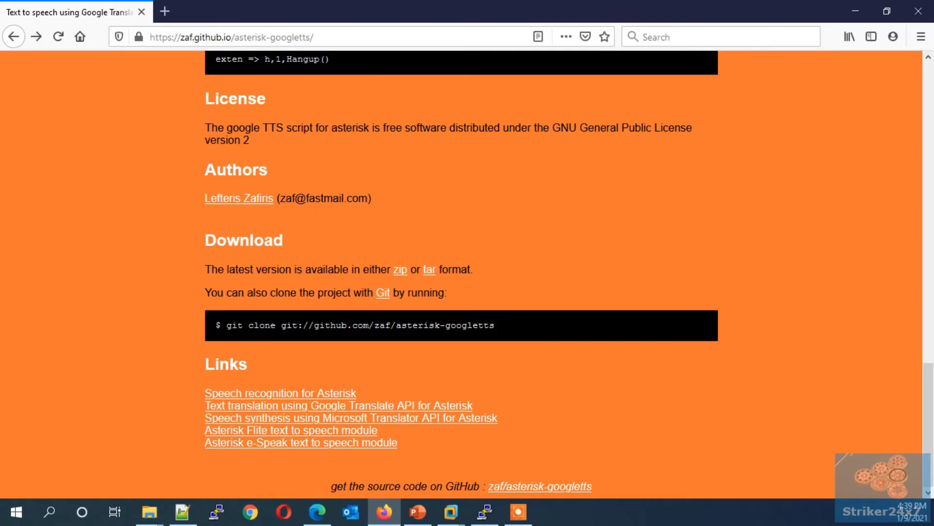
pyautogui.moveTo(226, 325); pyautogui.dragTo(495, 326)
pyautogui.hotkey('ctrl', 'c')
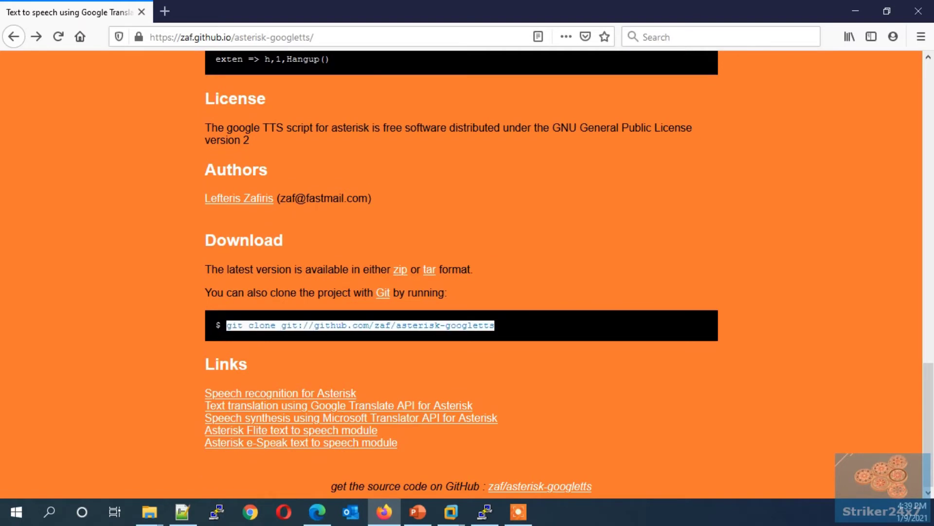
pyautogui.click(486, 511)
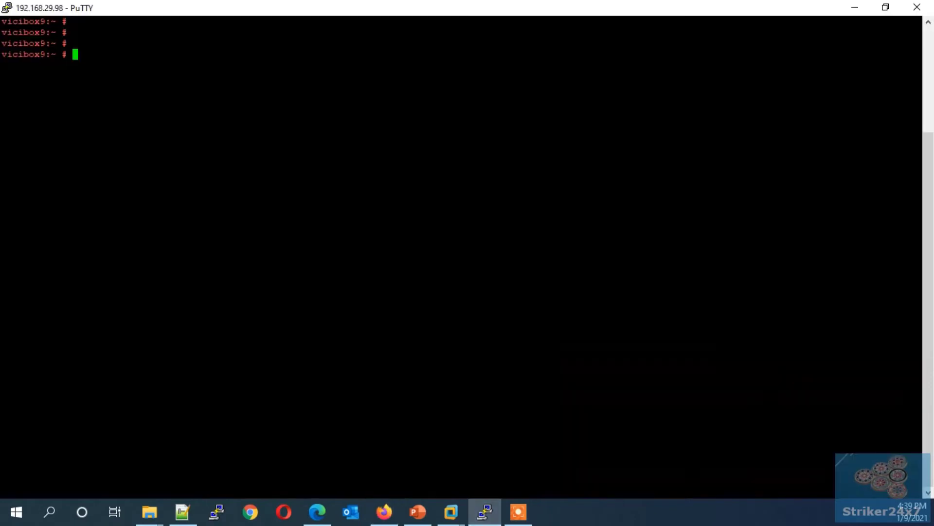
# Step: Clone asterisk-googletts, move into its folder and list its files
pyautogui.press('shift+Insert')
pyautogui.press('Return')
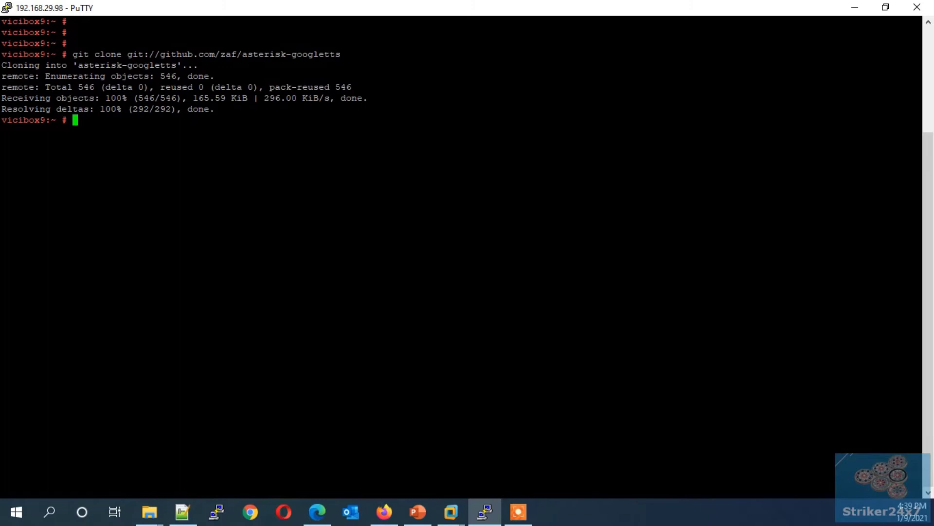
pyautogui.press('Return')
pyautogui.press('Return')
pyautogui.write('ls')
pyautogui.press('Return')
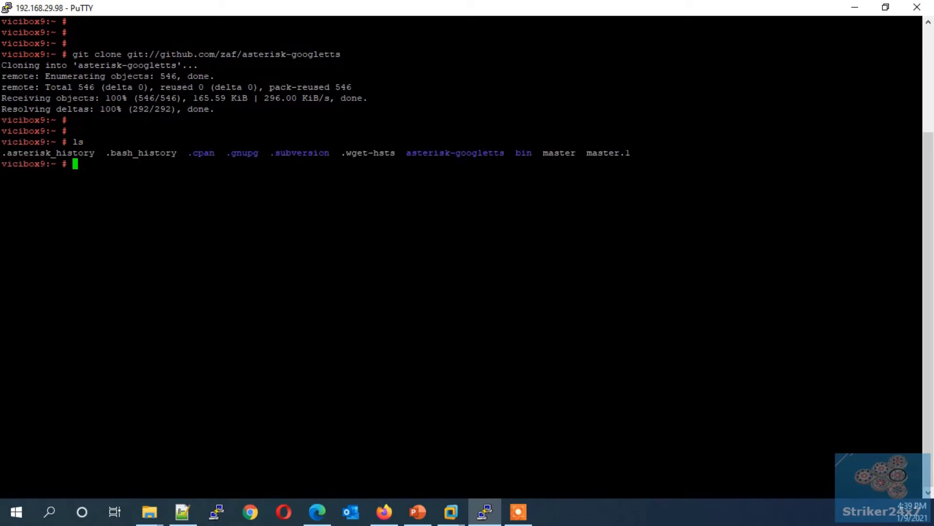
pyautogui.write('cd as')
pyautogui.press('Tab')
pyautogui.press('Return')
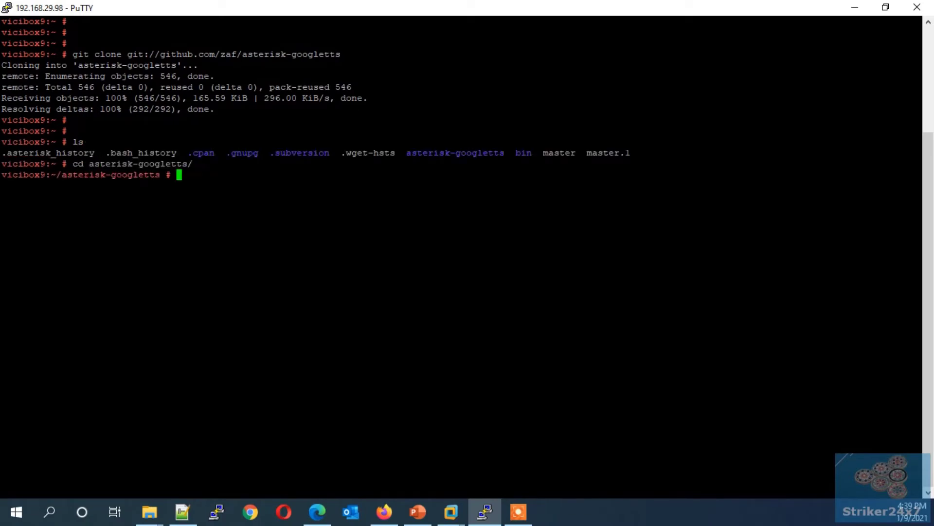
pyautogui.write('ls')
pyautogui.press('Return')
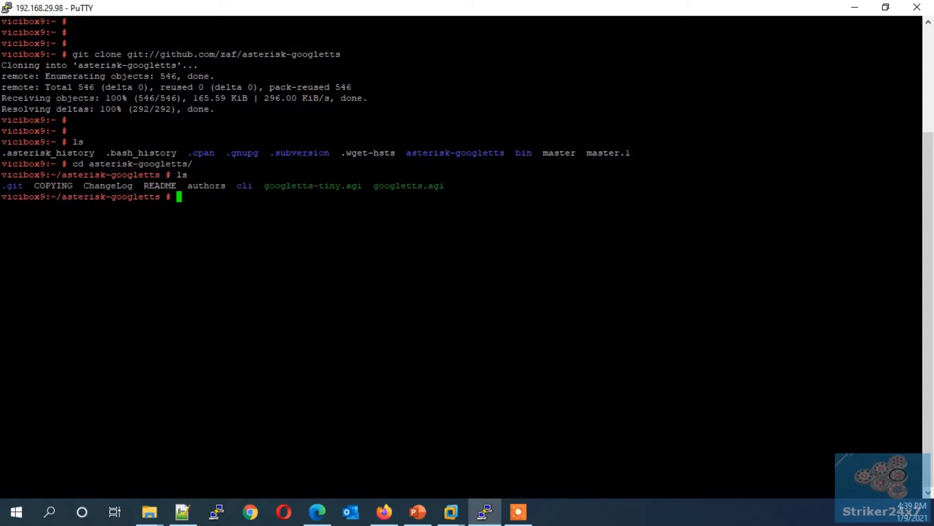
# Step: Copy googletts.agi into /var/lib/asterisk/agi-bin/
pyautogui.write('cp g')
pyautogui.press('Tab')
pyautogui.write('.')
pyautogui.press('Tab')
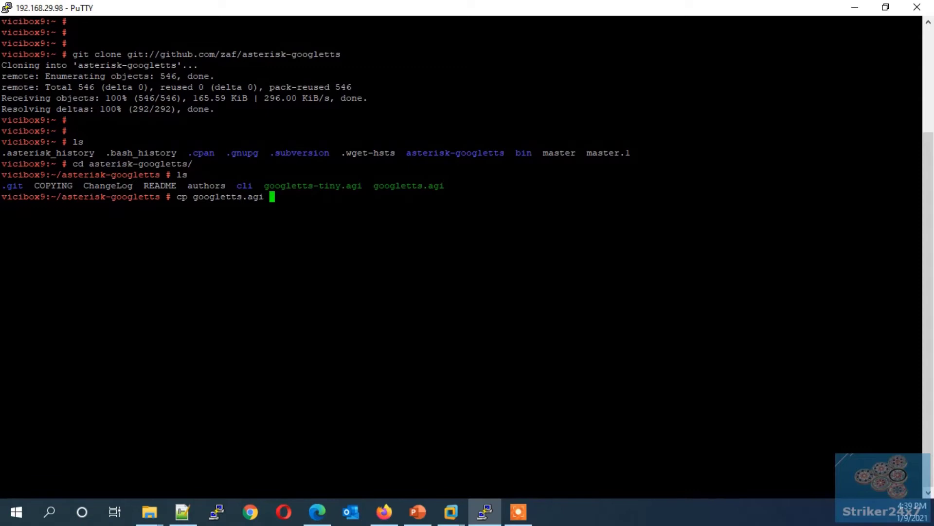
pyautogui.write('/var/')
pyautogui.write('lib/as')
pyautogui.write('t')
pyautogui.press('Tab')
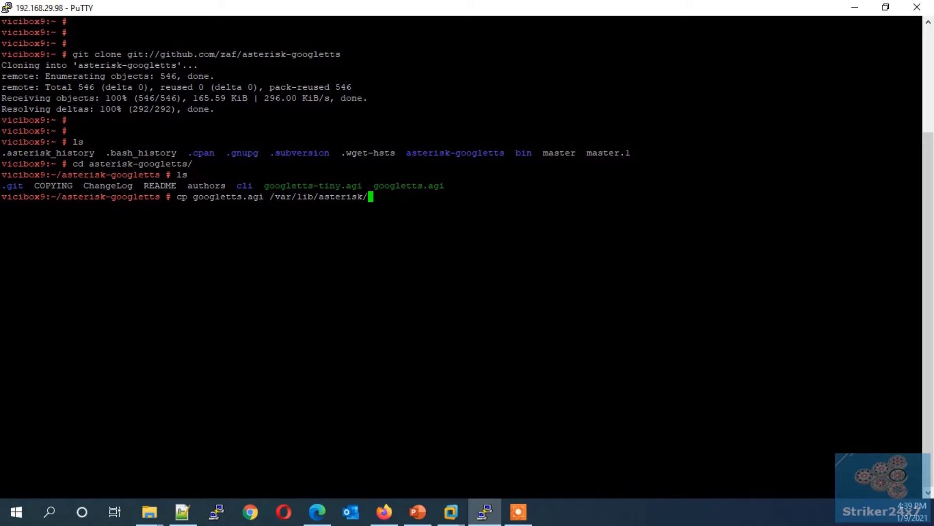
pyautogui.write('agi')
pyautogui.press('Tab')
pyautogui.press('Return')
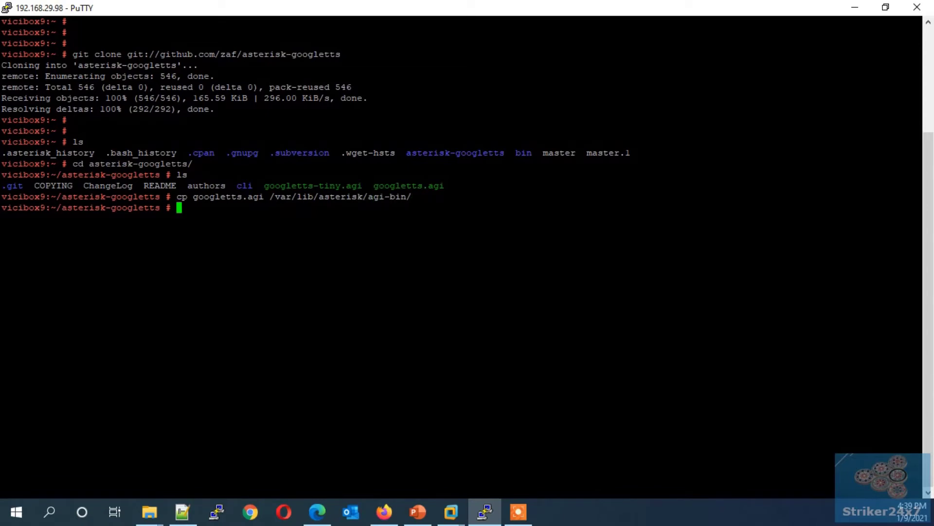
# Step: Set /var/lib/asterisk/agi-bin/googletts.agi permissions to 755 with chmod
pyautogui.press('Return')
pyautogui.write('ch')
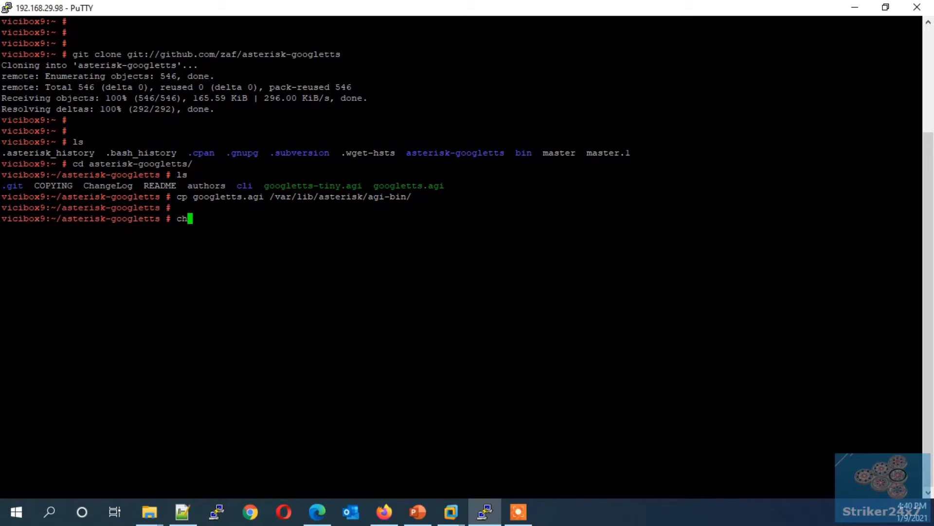
pyautogui.write('mod 755 /var/l')
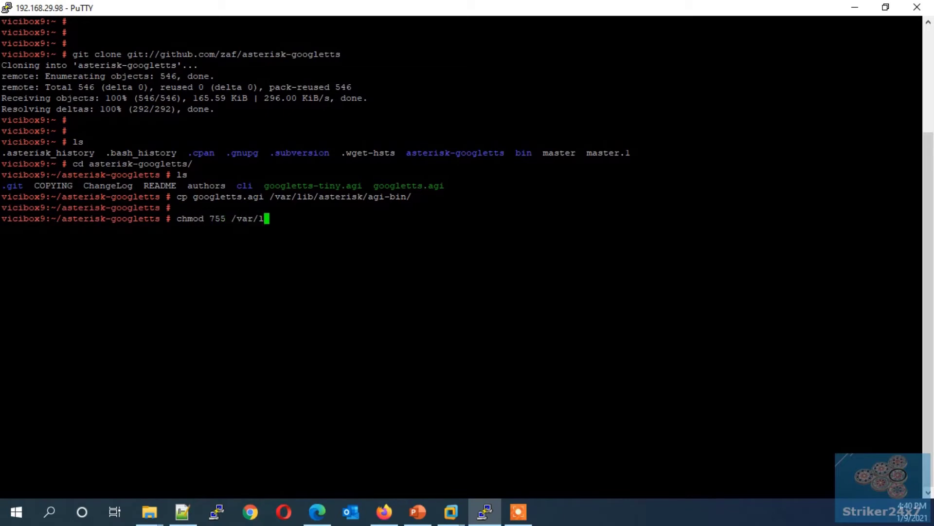
pyautogui.write('ib/ast')
pyautogui.press('Tab')
pyautogui.write('a')
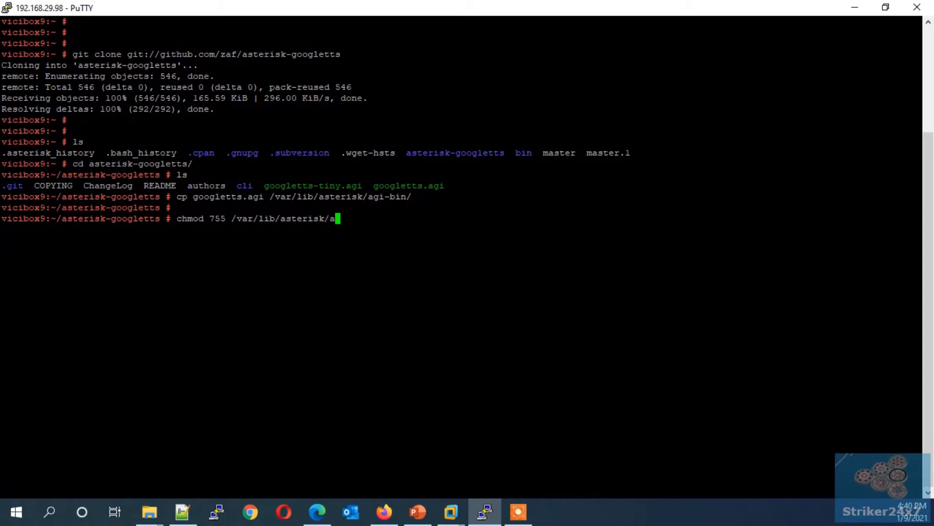
pyautogui.write('g')
pyautogui.press('Tab')
pyautogui.write('g')
pyautogui.press('Tab')
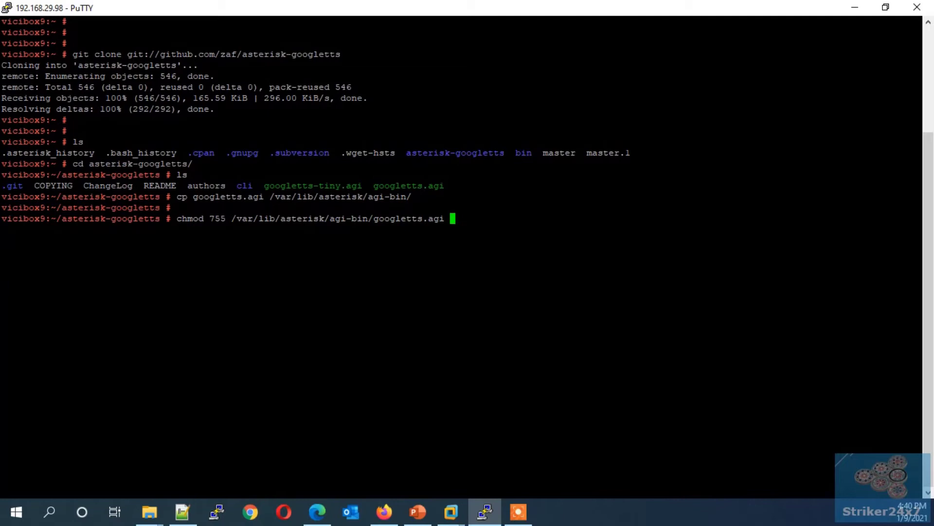
pyautogui.press('Return')
pyautogui.press('Return')
pyautogui.press('Return')
pyautogui.press('Return')
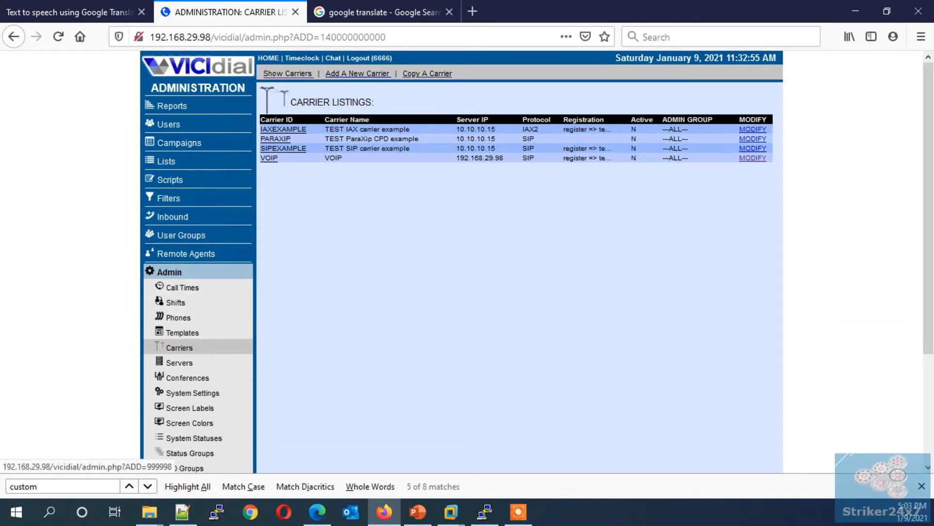
# Step: Open the VOIP carrier from Carriers and resubmit its settings with the existing dialplan entry
pyautogui.click(175, 346)
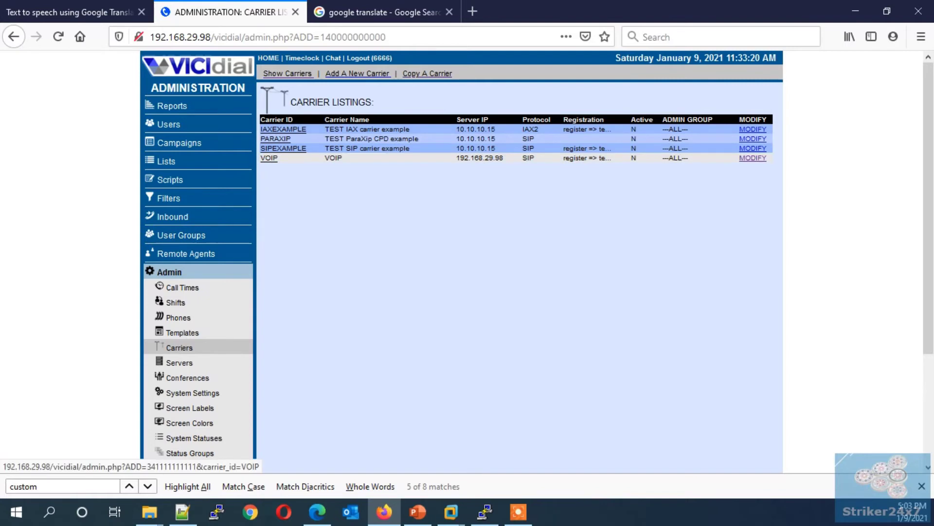
pyautogui.click(269, 158)
pyautogui.scroll(-3, 271, 156)
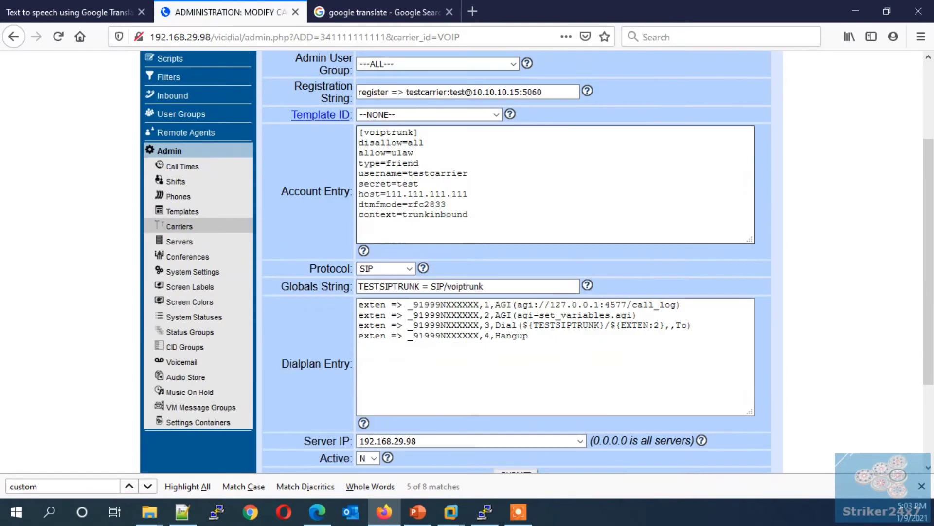
pyautogui.moveTo(637, 297); pyautogui.dragTo(358, 296)
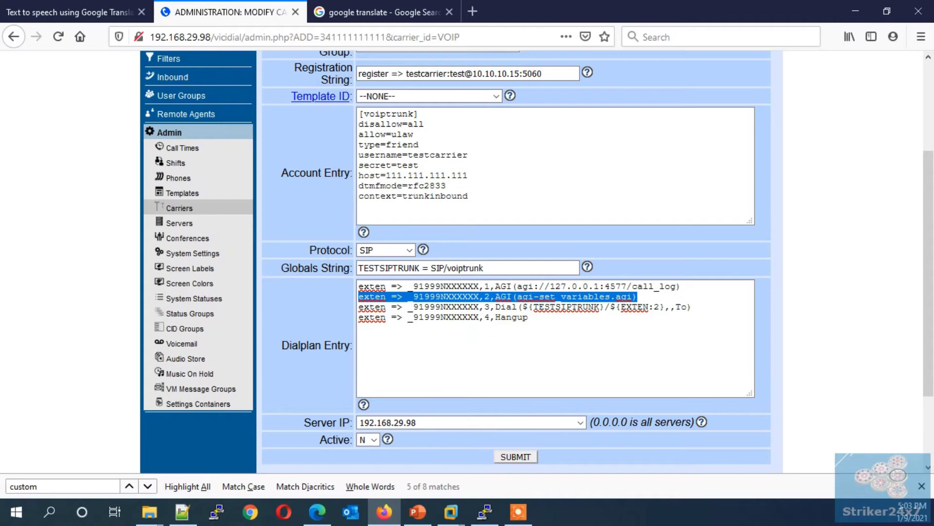
pyautogui.click(515, 457)
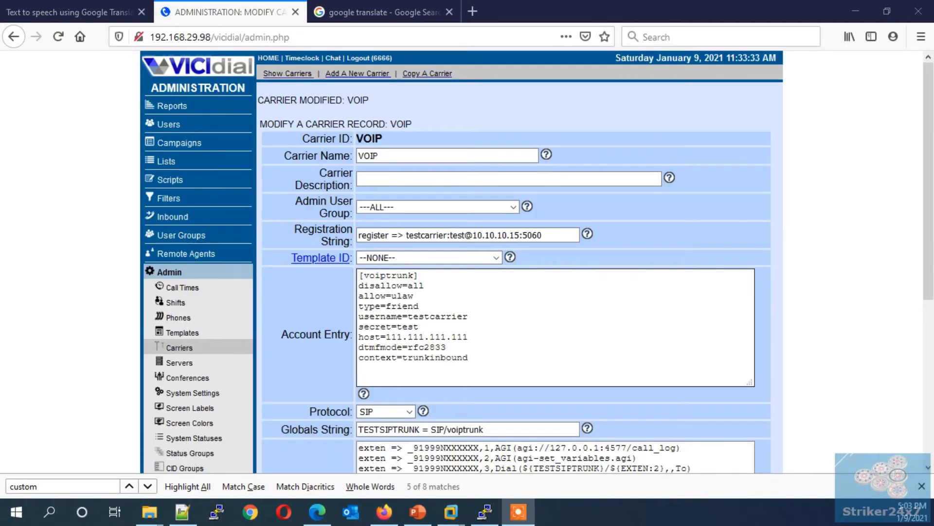
# Step: Open /etc/asterisk/extensions.conf in vi
pyautogui.click(485, 511)
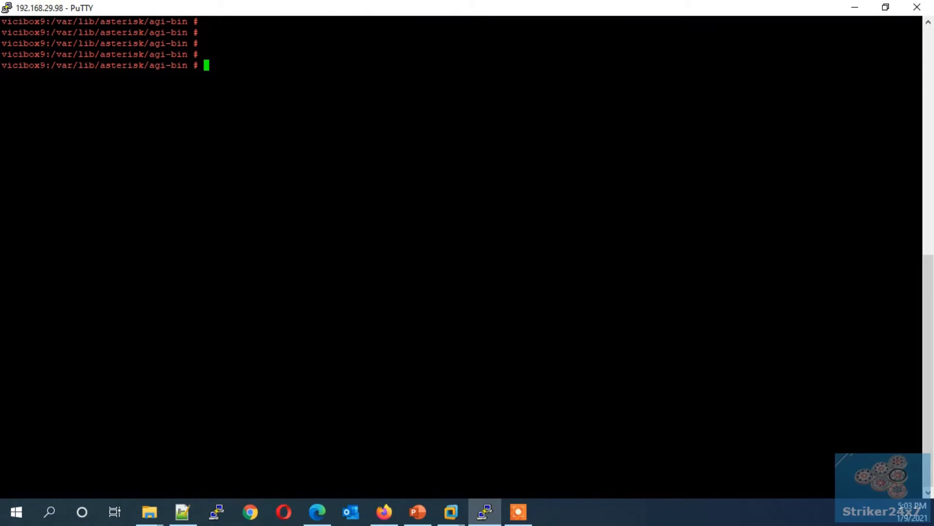
pyautogui.press('Return')
pyautogui.press('Return')
pyautogui.press('Return')
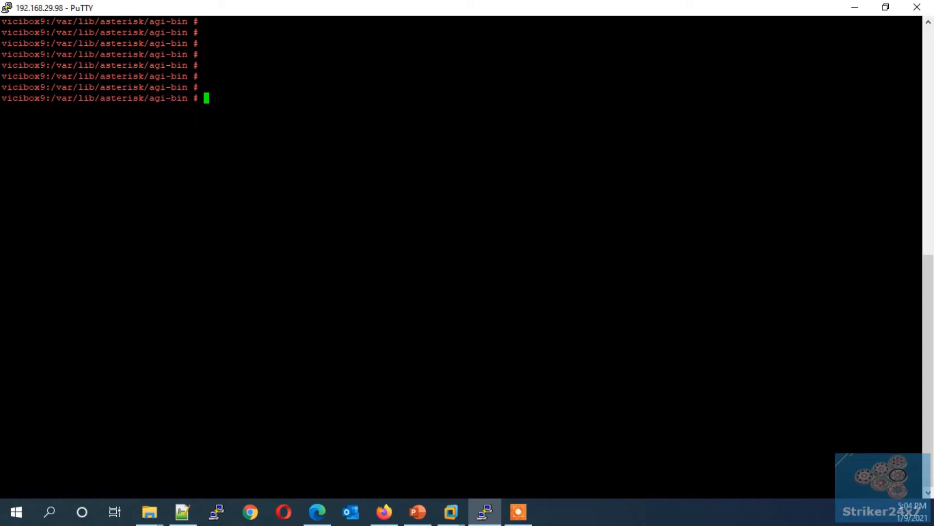
pyautogui.write('vi /etc/ast')
pyautogui.press('Tab')
pyautogui.write('ext')
pyautogui.press('Tab')
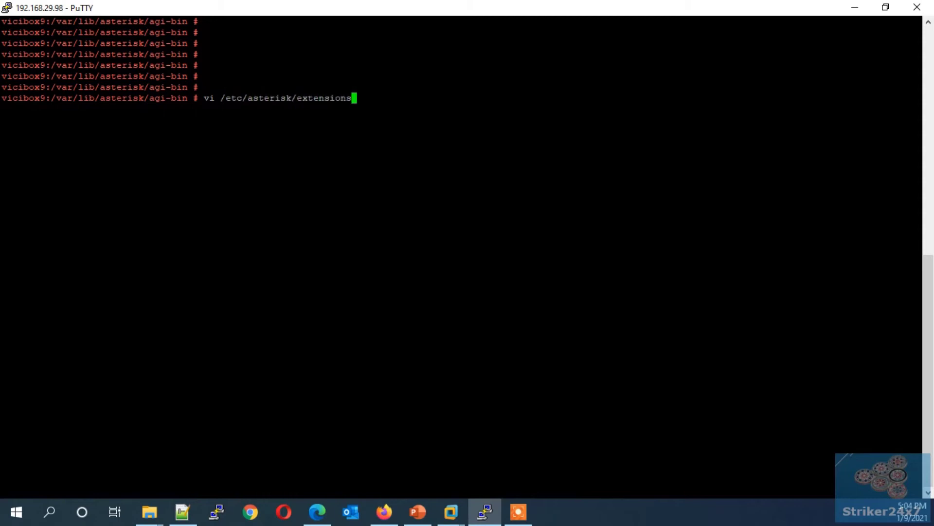
pyautogui.write('.c')
pyautogui.press('Tab')
pyautogui.press('Return')
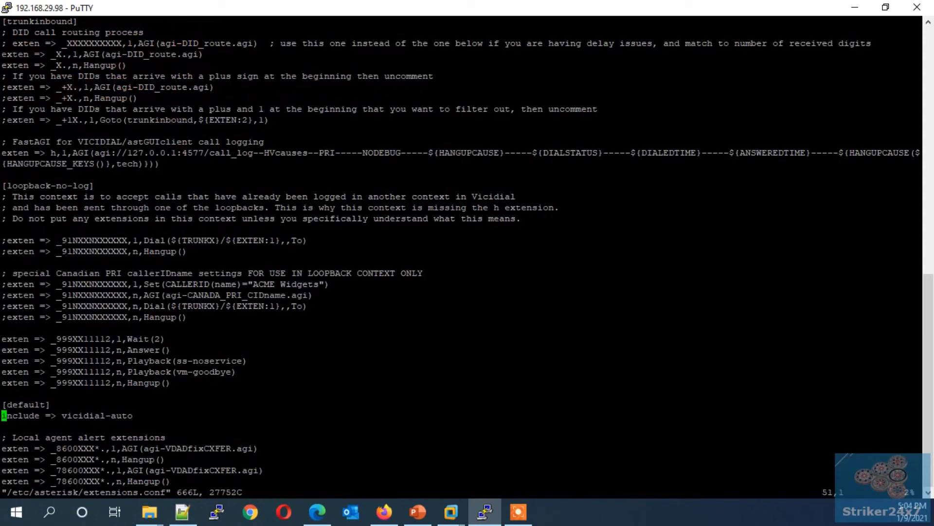
# Step: Below include => vicidial-auto, add ';dialplan for google tts' and paste the 778899 googletts lines
pyautogui.hotkey('ctrl', 'e')
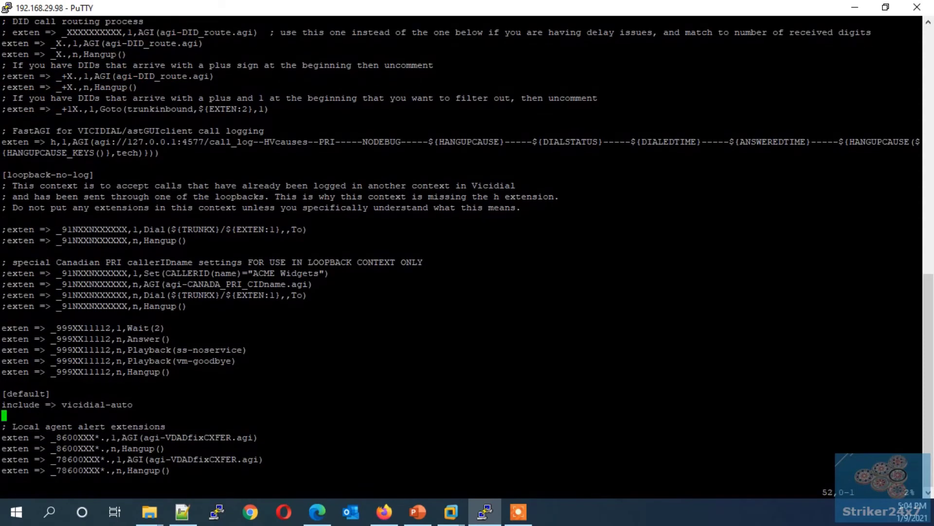
pyautogui.press('o')
pyautogui.press('Up')
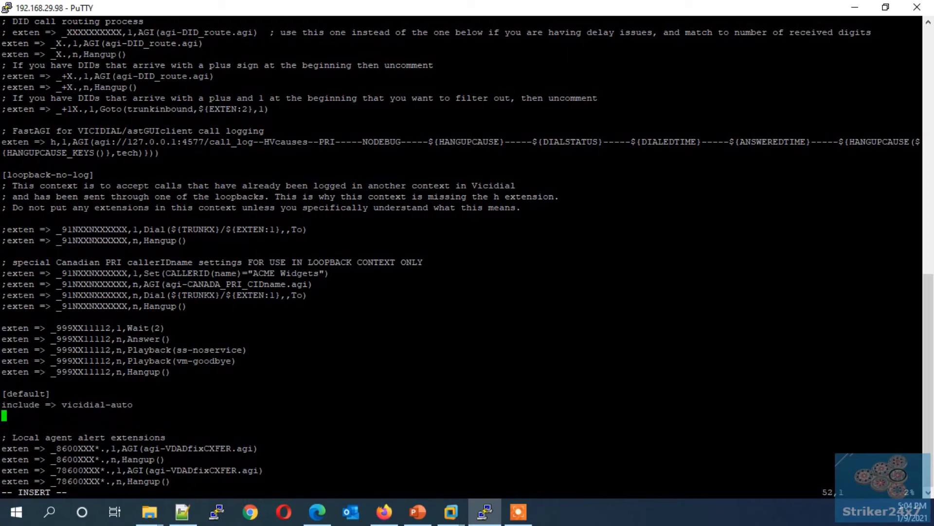
pyautogui.press('Return')
pyautogui.write(';dilpal')
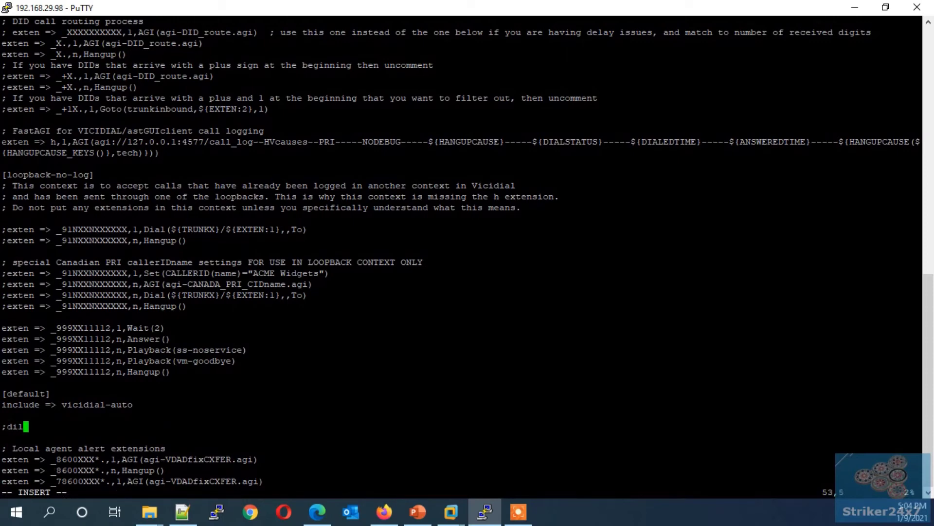
pyautogui.press('BackSpace')
pyautogui.press('BackSpace')
pyautogui.press('BackSpace')
pyautogui.press('BackSpace')
pyautogui.write('alplan for google tts')
pyautogui.press('Return')
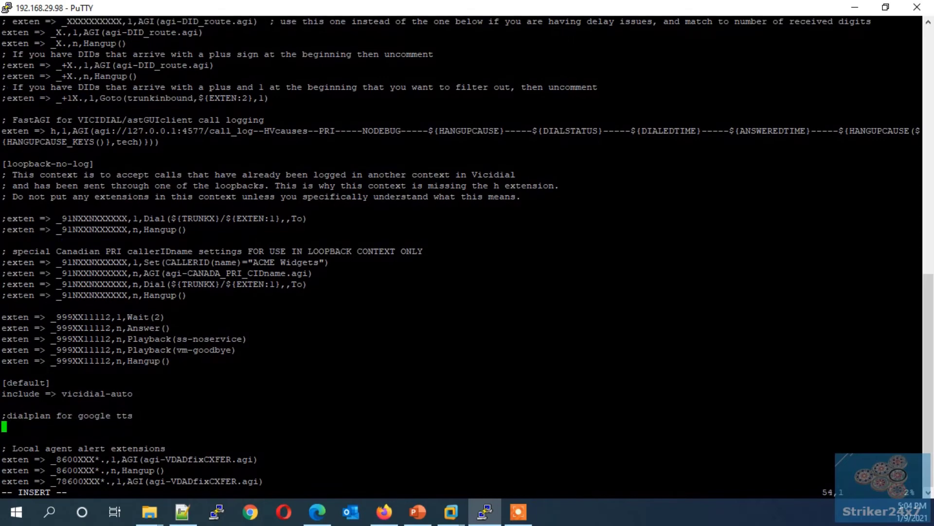
pyautogui.rightClick(390, 302)
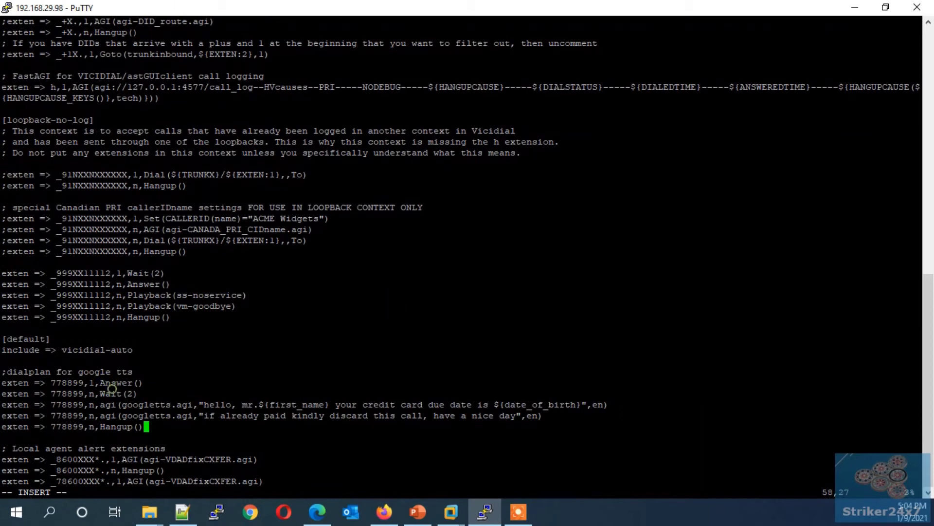
pyautogui.moveTo(199, 404); pyautogui.dragTo(280, 405)
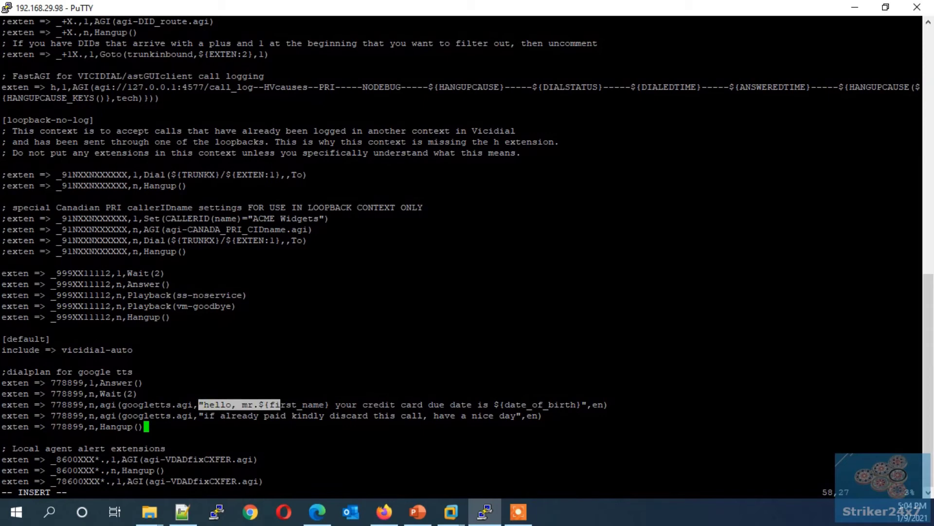
pyautogui.moveTo(199, 416); pyautogui.dragTo(231, 416)
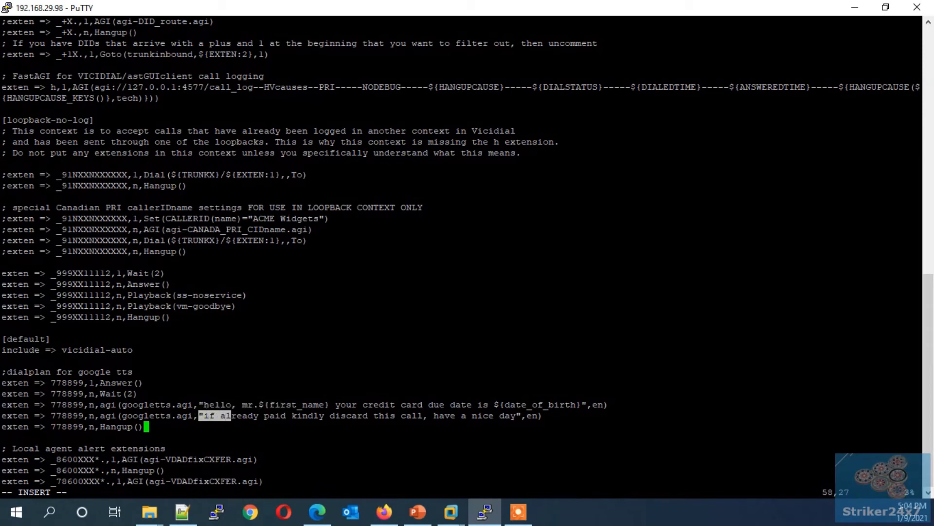
pyautogui.press('Escape')
# Step: Save extensions.conf with :wq, reload Asterisk from asterisk -vvvvvr, then exit the console
pyautogui.write(':wq')
pyautogui.press('Return')
pyautogui.write('a')
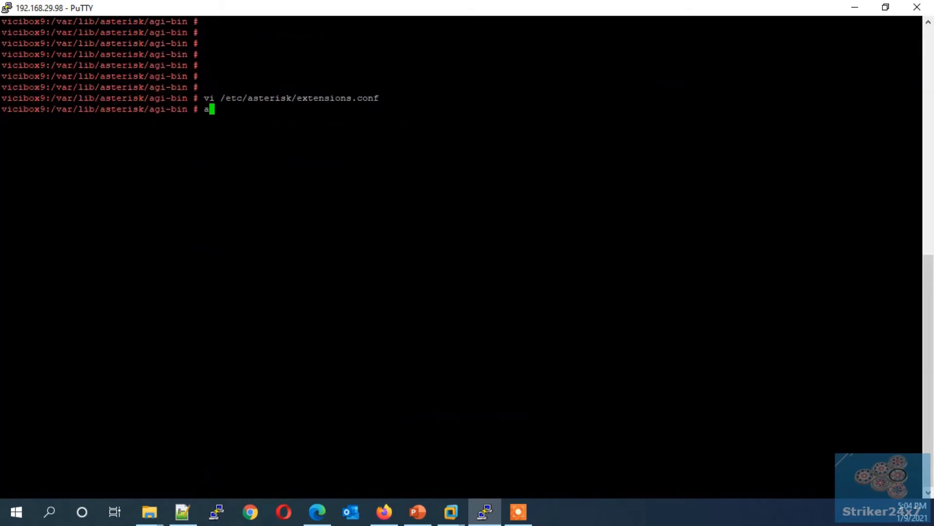
pyautogui.write('sterisk -vvvvvr')
pyautogui.press('Return')
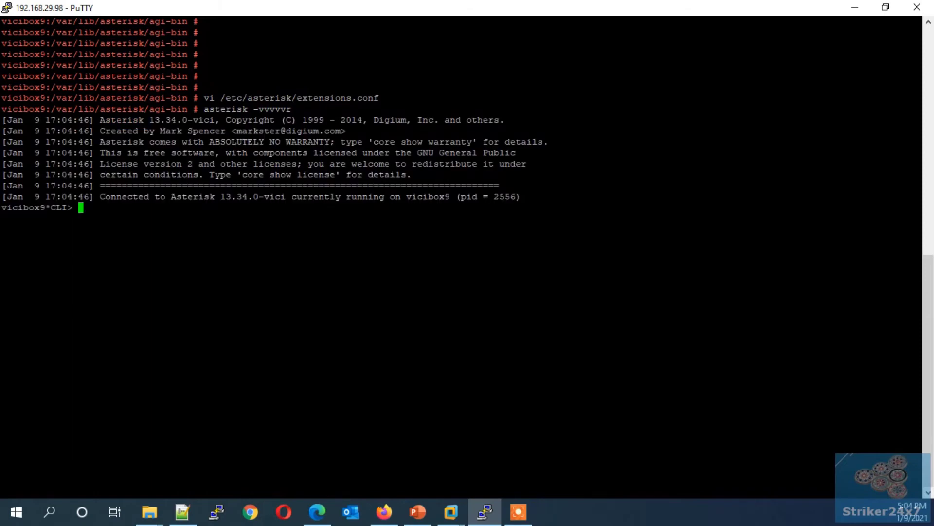
pyautogui.write('reload')
pyautogui.press('Return')
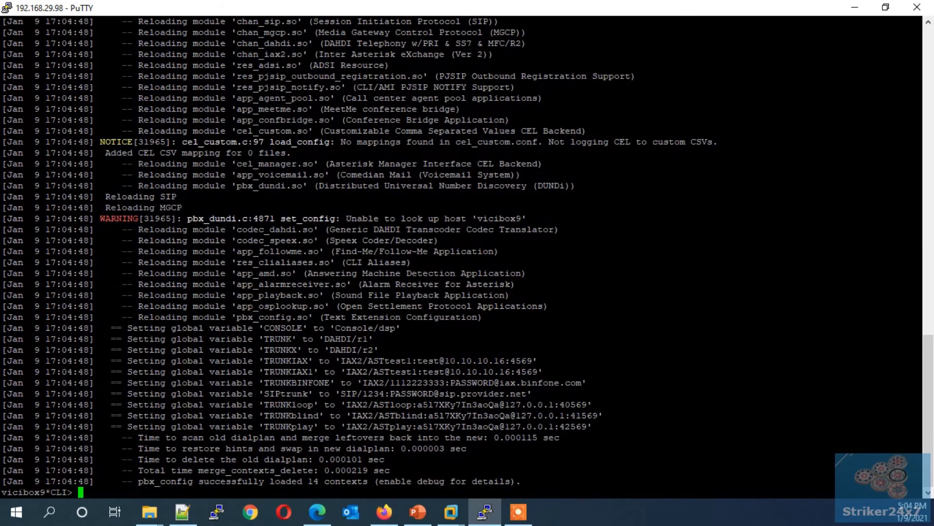
pyautogui.press('Return')
pyautogui.write('exit')
pyautogui.press('Return')
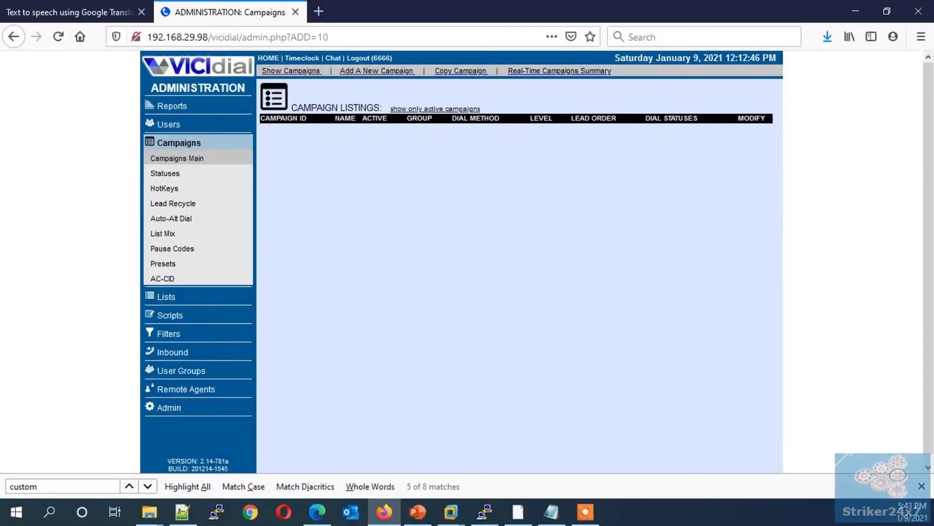
# Step: Start a new campaign with ID duedate, name and description duedatecampaign
pyautogui.click(377, 70)
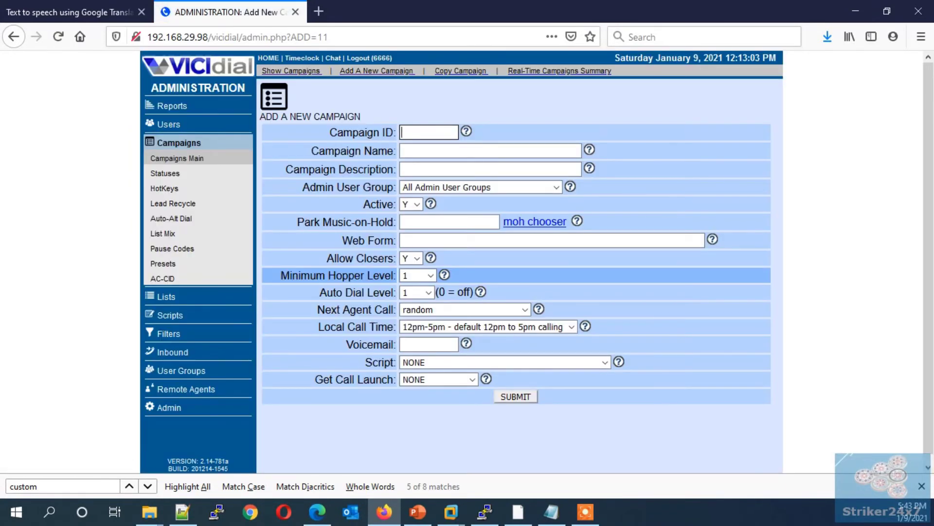
pyautogui.write('duedate')
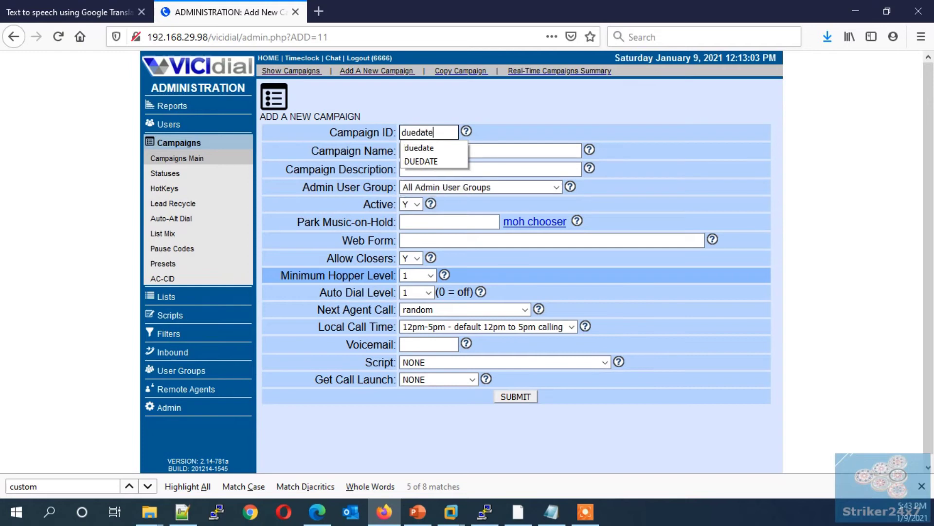
pyautogui.press('Tab')
pyautogui.write('duedate')
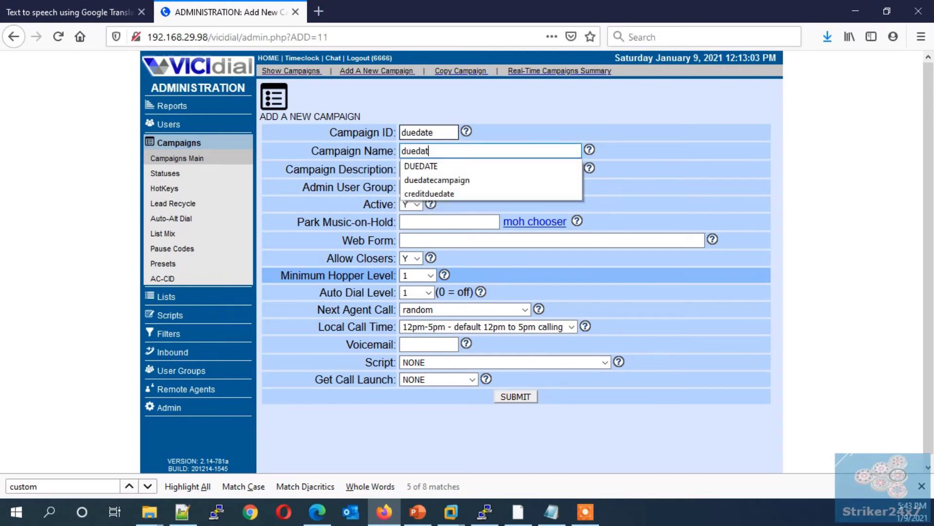
pyautogui.press('Down')
pyautogui.press('Down')
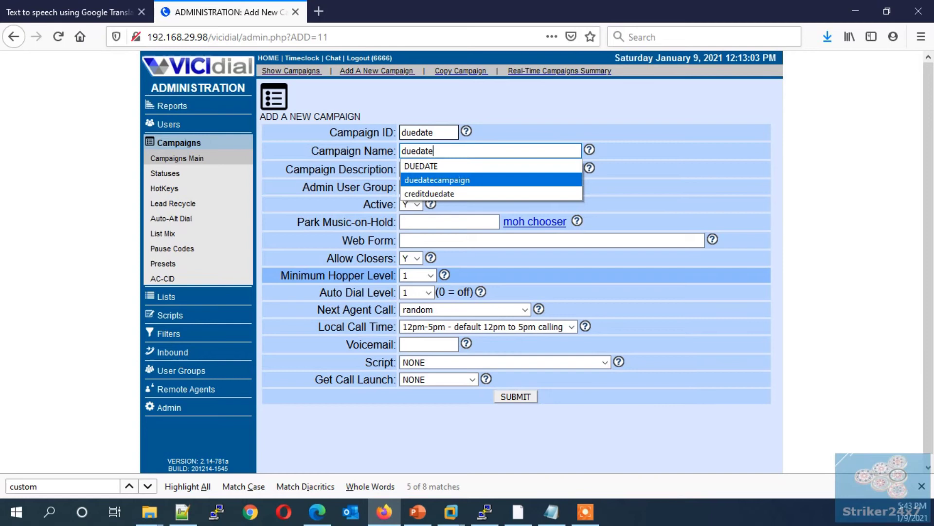
pyautogui.press('Return')
pyautogui.press('Tab')
pyautogui.write('d')
pyautogui.press('Down')
pyautogui.press('Down')
pyautogui.press('Return')
pyautogui.press('Tab')
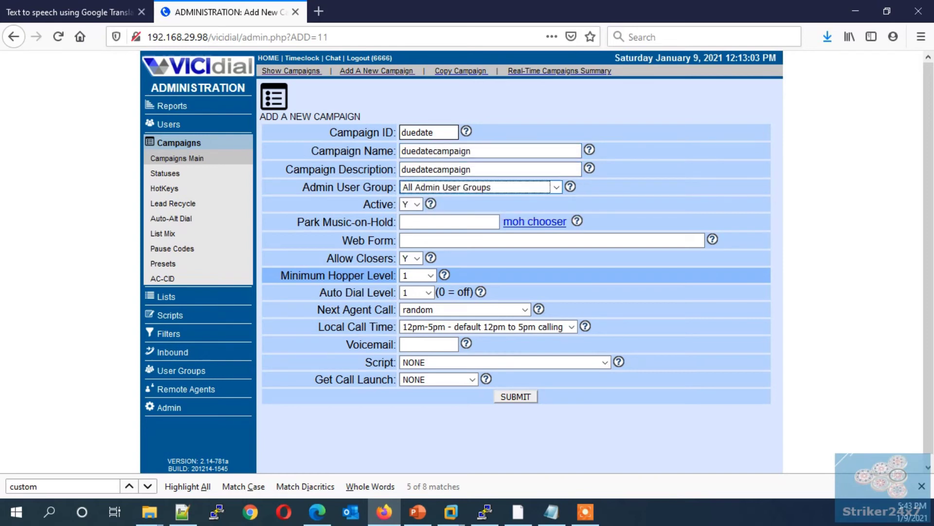
# Step: Set Allow Closers to N, Minimum Hopper Level to 200 and Local Call Time to 24hours
pyautogui.press('Tab')
pyautogui.press('Tab')
pyautogui.press('Tab')
pyautogui.press('Tab')
pyautogui.press('Tab')
pyautogui.press('Tab')
pyautogui.press('Tab')
pyautogui.press('Tab')
pyautogui.press('Tab')
pyautogui.hotkey('alt', 'Down')
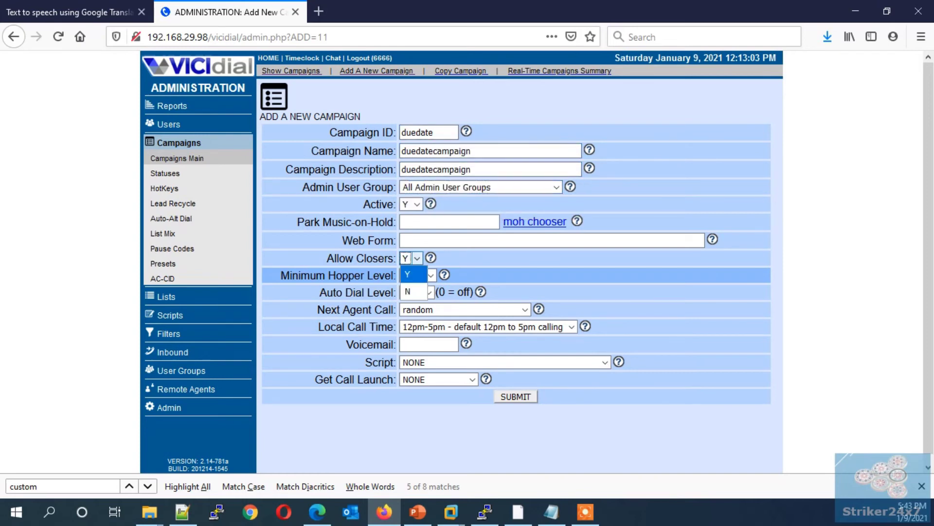
pyautogui.press('Down')
pyautogui.press('Return')
pyautogui.press('Tab')
pyautogui.hotkey('alt', 'Down')
pyautogui.press('Down')
pyautogui.press('Down')
pyautogui.press('Down')
pyautogui.press('Down')
pyautogui.press('Down')
pyautogui.press('Down')
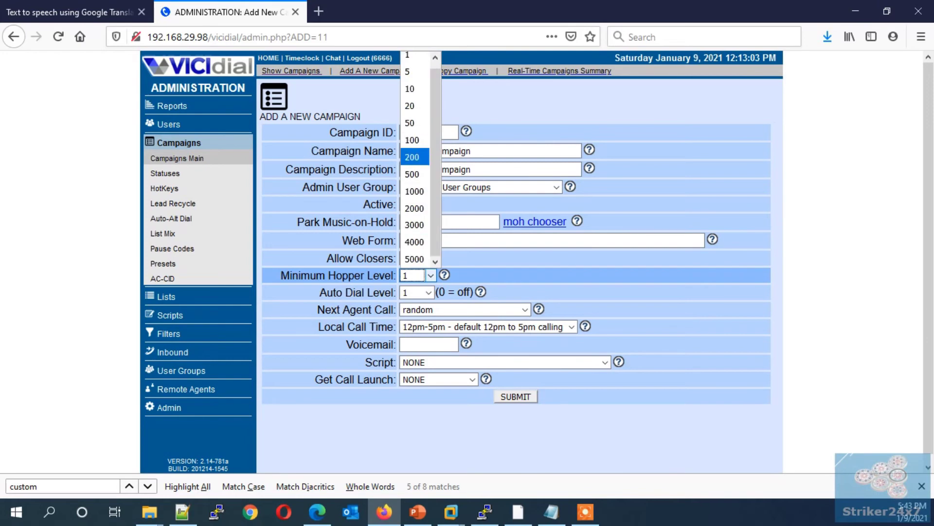
pyautogui.press('Return')
pyautogui.press('Tab')
pyautogui.press('Tab')
pyautogui.press('Tab')
pyautogui.hotkey('alt', 'Down')
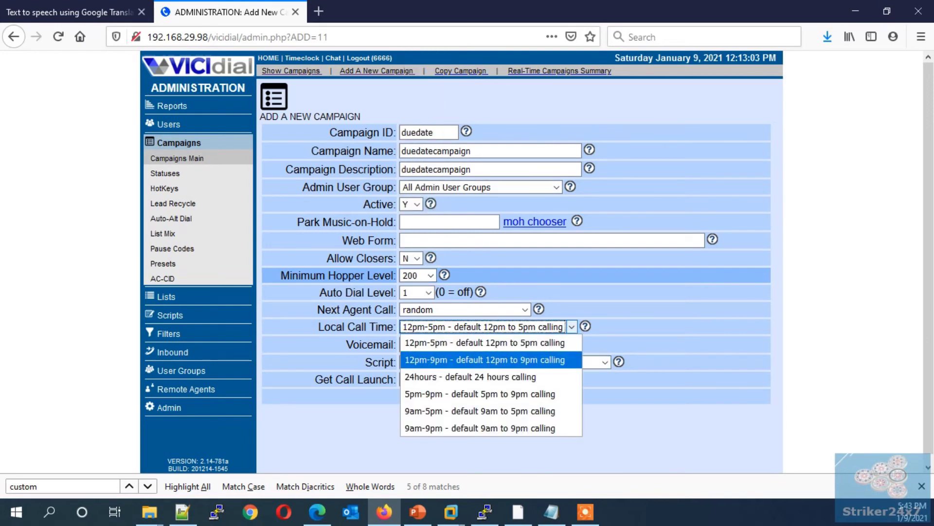
pyautogui.press('Down')
pyautogui.press('Return')
pyautogui.press('Return')
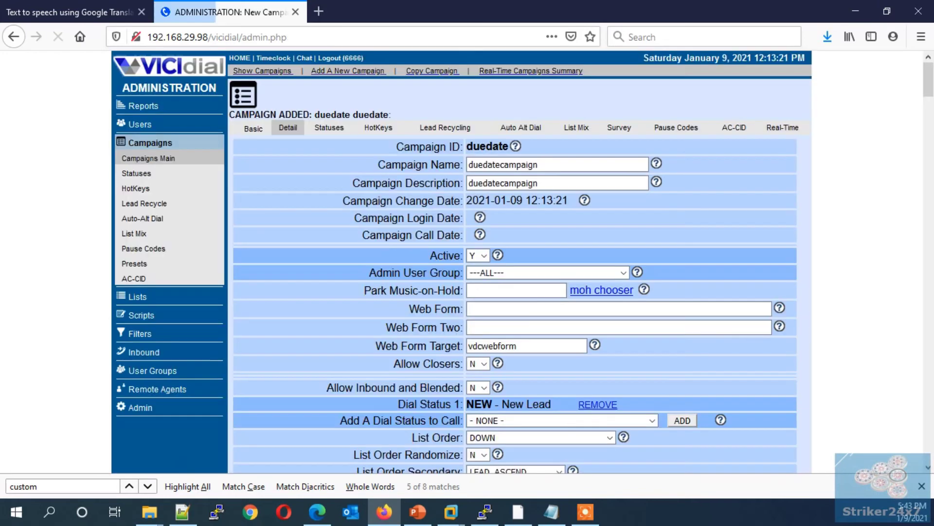
# Step: Set the duedate campaign's Dial Method to RATIO
pyautogui.scroll(-3, 516, 263)
pyautogui.scroll(-10, 515, 263)
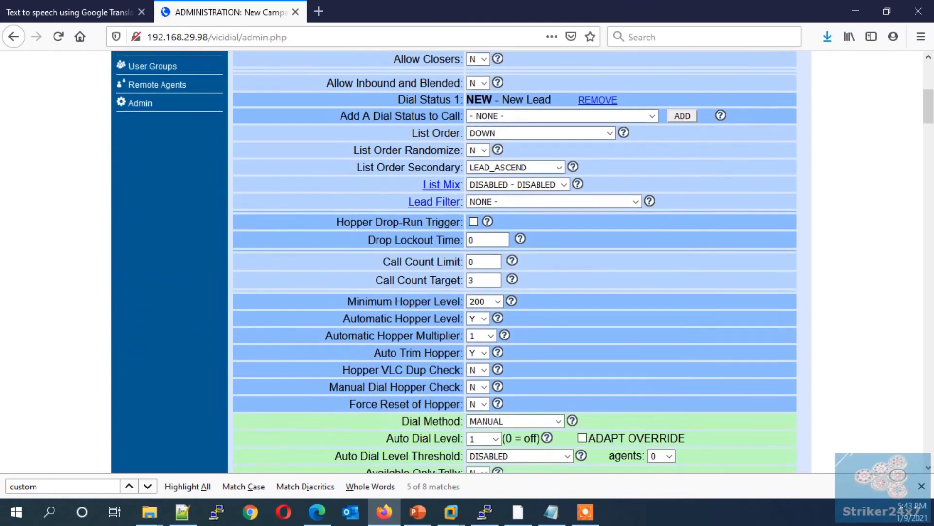
pyautogui.hotkey('alt', 'Down')
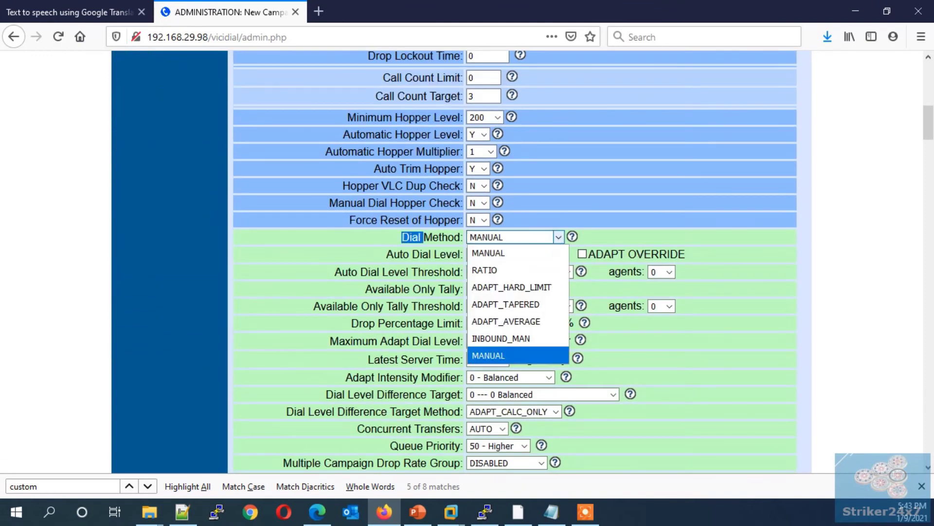
pyautogui.press('Home')
pyautogui.press('Return')
# Step: Set both the Dial Prefix and the Manual Dial Prefix to 91
pyautogui.scroll(-7, 516, 262)
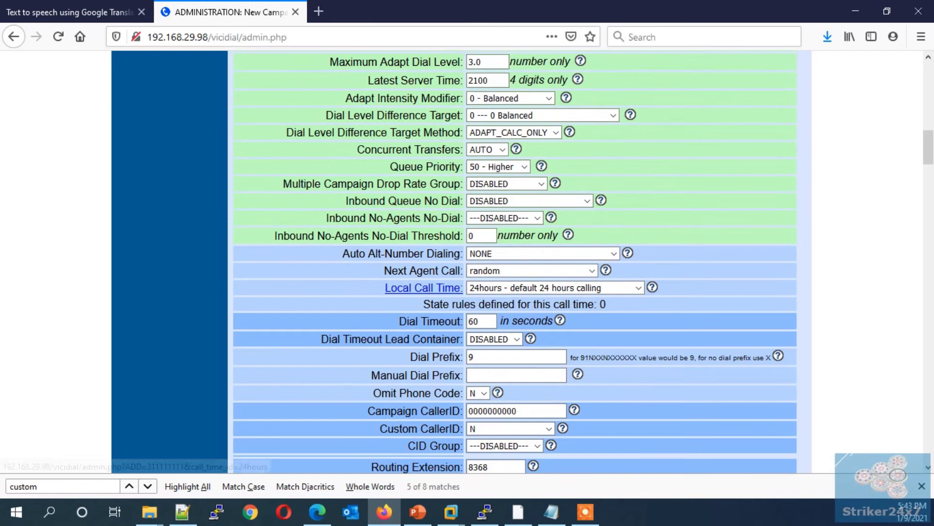
pyautogui.click(471, 356)
pyautogui.write('1')
pyautogui.press('Tab')
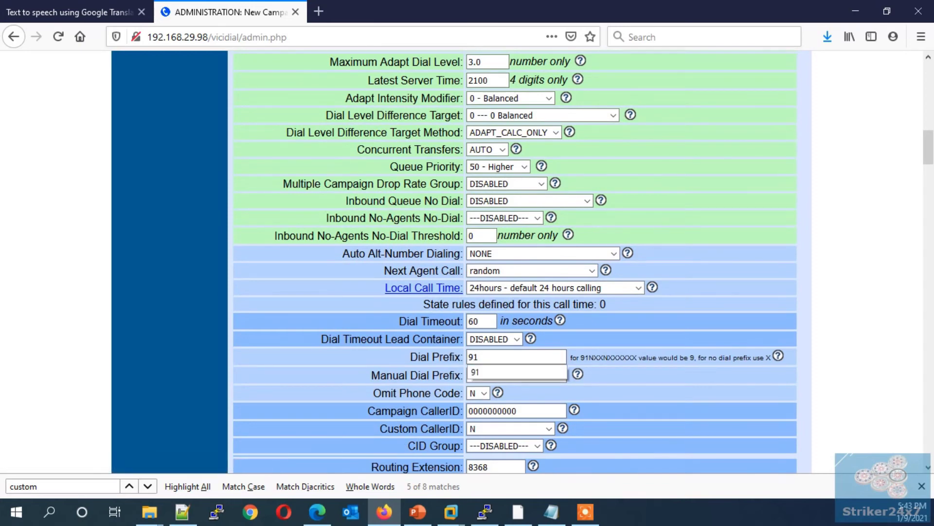
pyautogui.write('91')
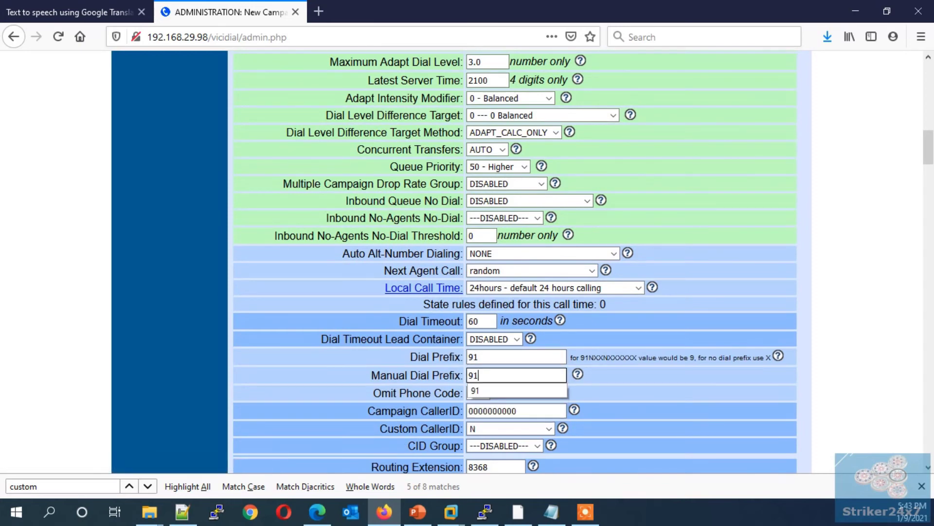
pyautogui.press('Tab')
# Step: Set Omit Phone Code and Allow No-Hopper-Leads Logins to Y, then submit the campaign
pyautogui.hotkey('alt', 'Down')
pyautogui.press('Up')
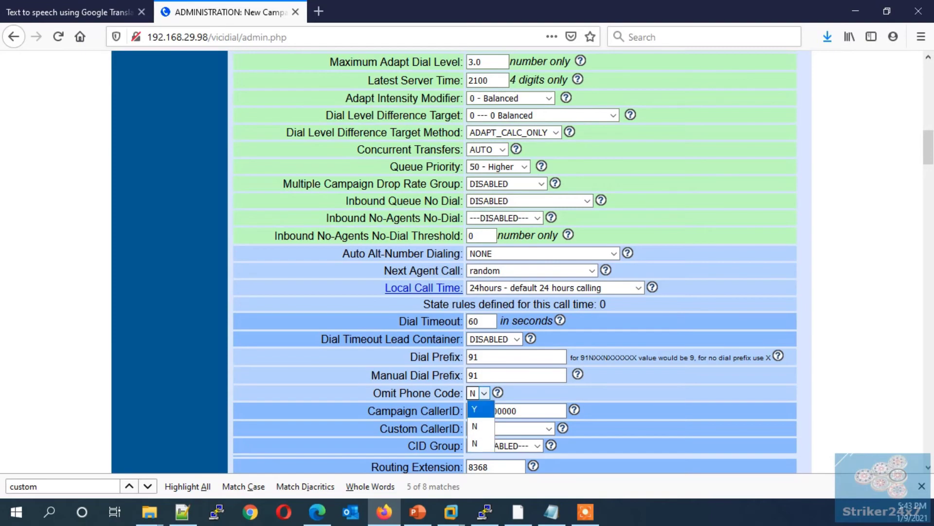
pyautogui.press('Return')
pyautogui.scroll(-5, 515, 263)
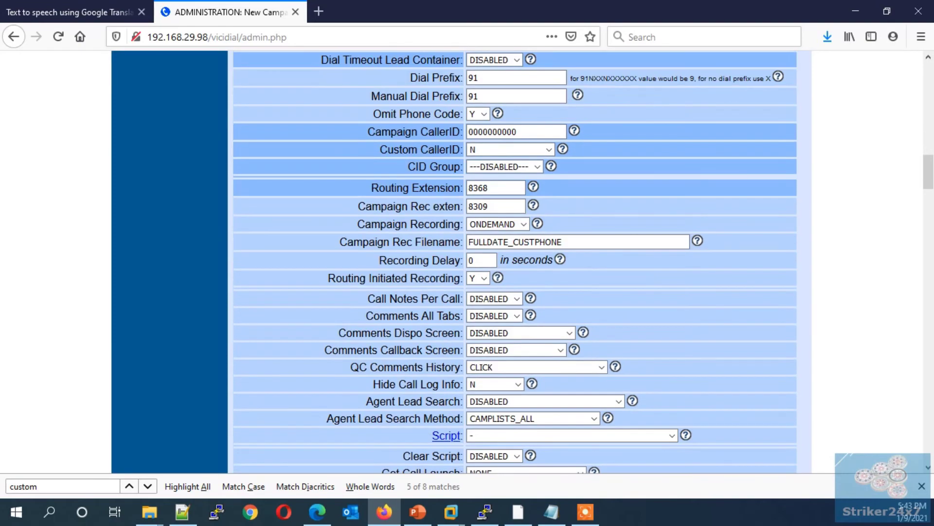
pyautogui.scroll(-16, 515, 263)
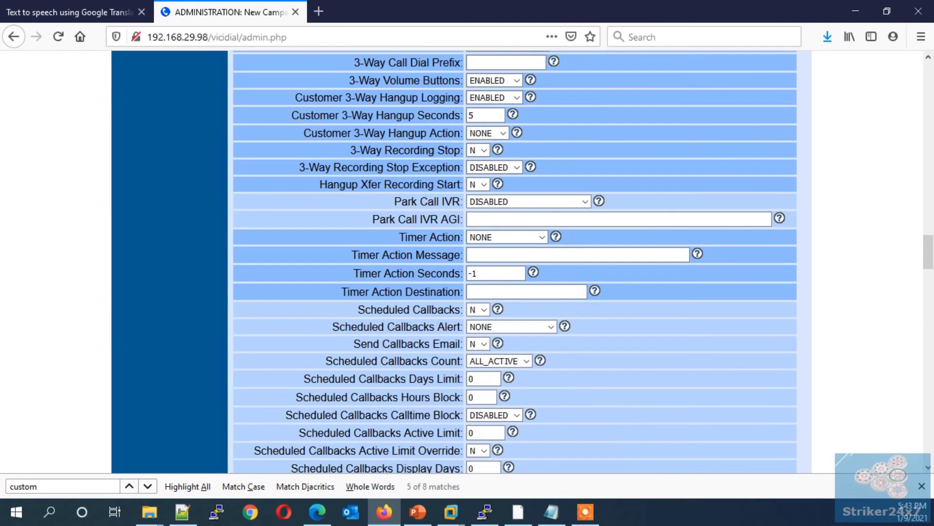
pyautogui.scroll(-15, 515, 263)
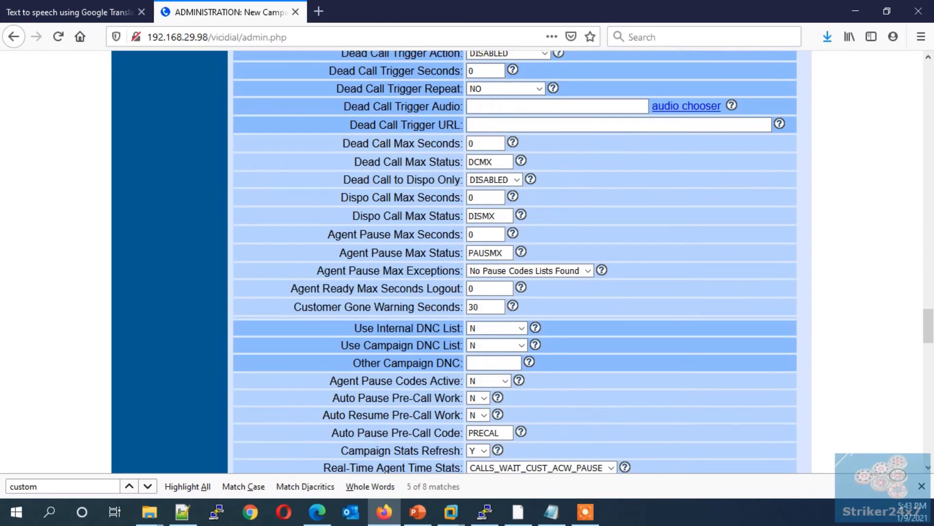
pyautogui.scroll(-6, 515, 263)
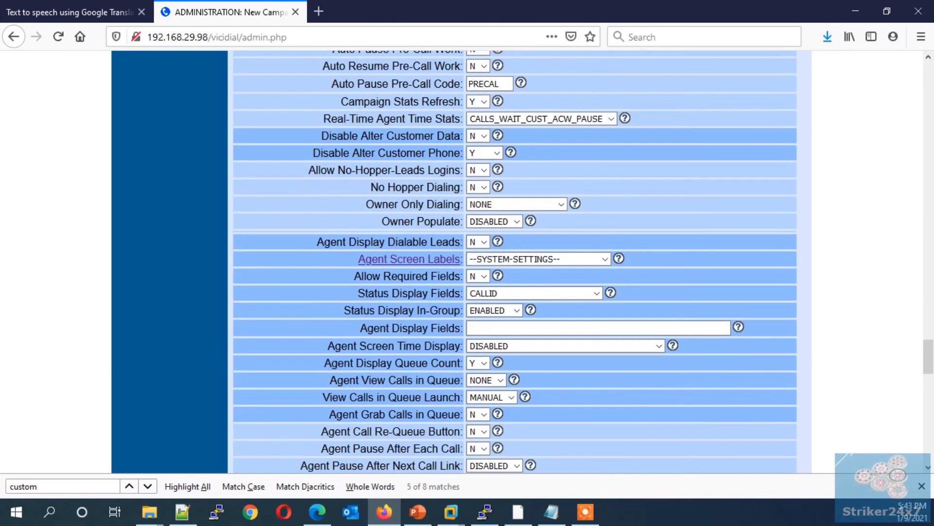
pyautogui.click(479, 170)
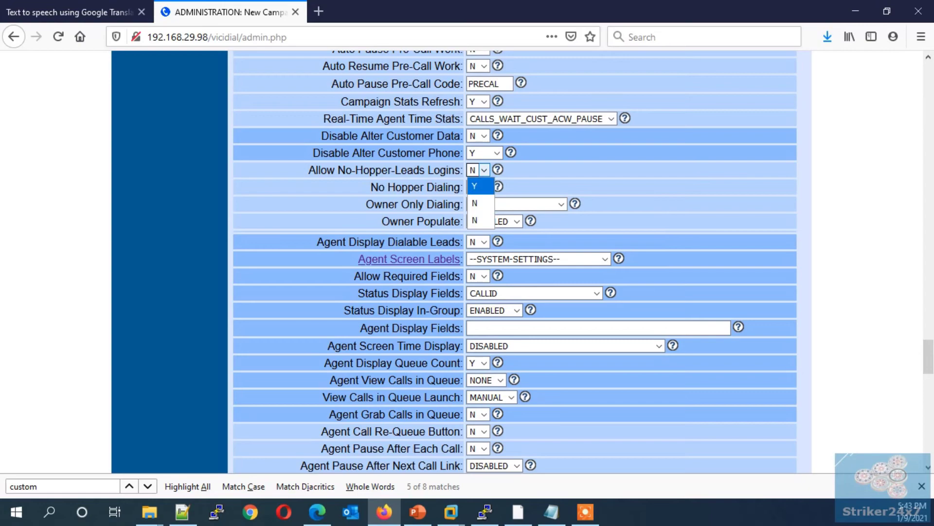
pyautogui.click(481, 186)
pyautogui.scroll(-15, 515, 263)
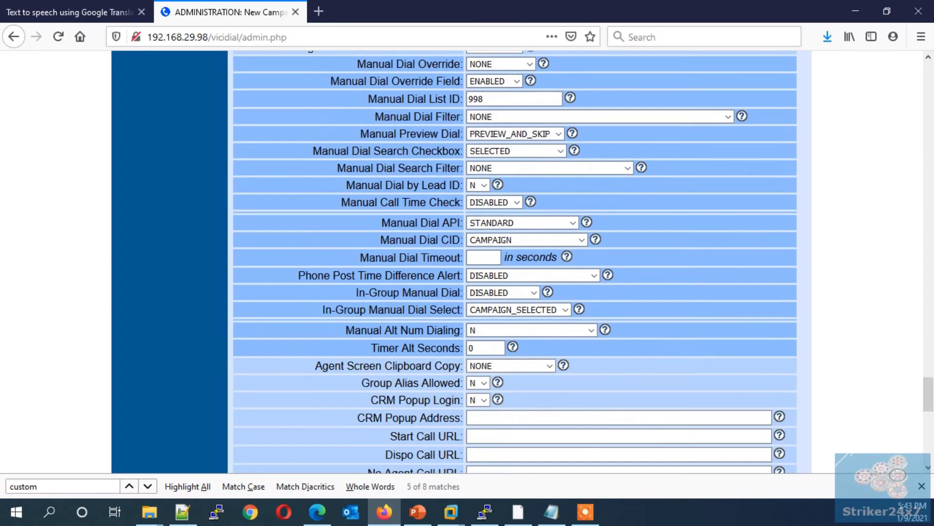
pyautogui.click(514, 247)
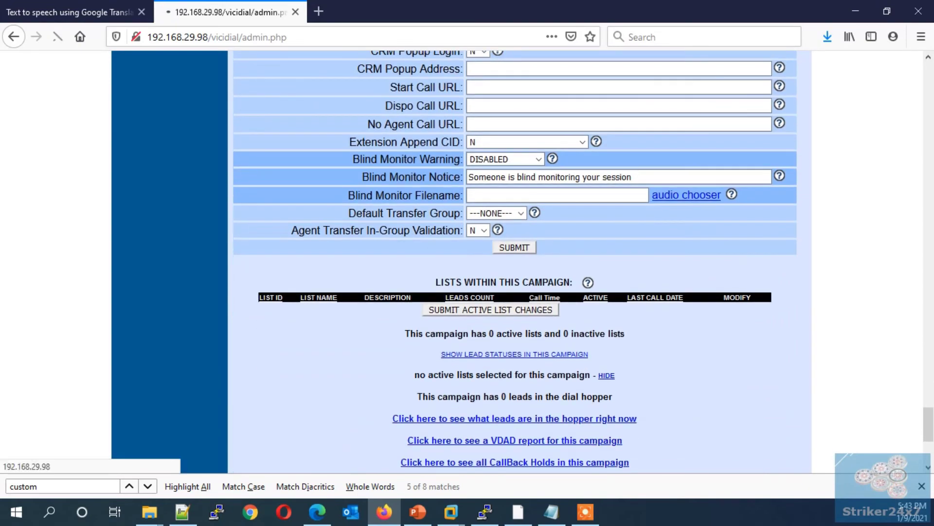
# Step: Add agent user number 1001 with full name 1001 and a password
pyautogui.click(146, 124)
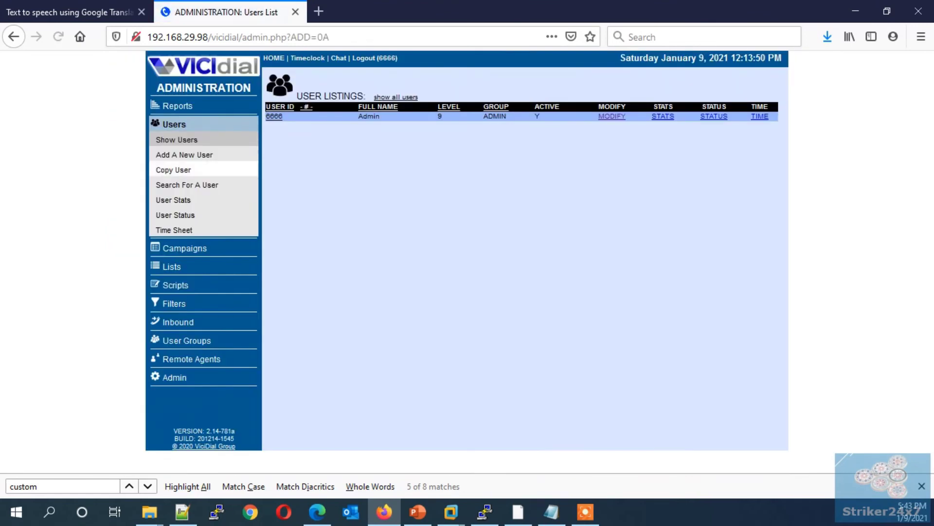
pyautogui.click(184, 154)
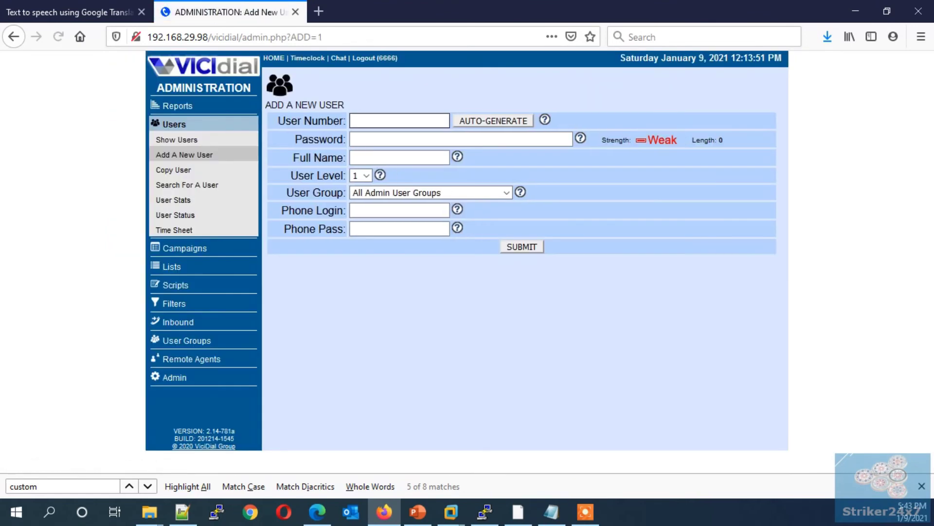
pyautogui.write('1001')
pyautogui.press('Tab')
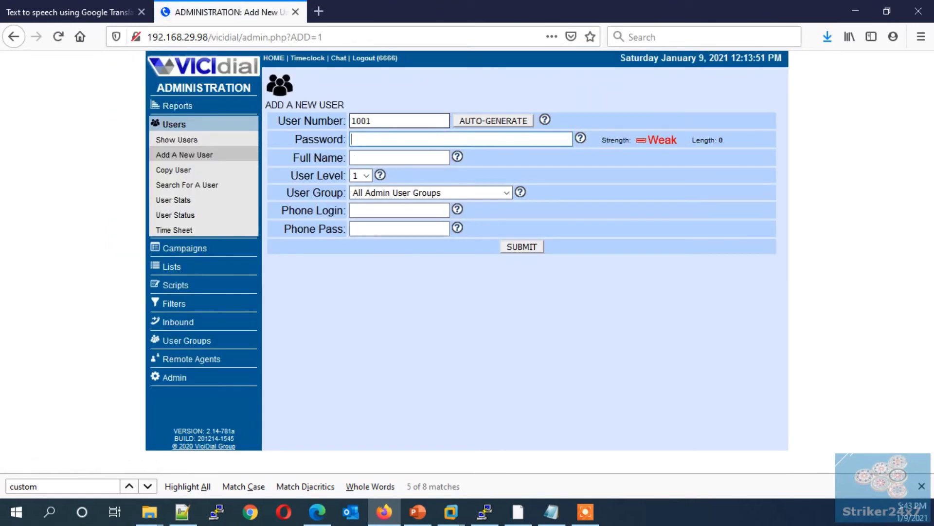
pyautogui.write('1234')
pyautogui.press('Tab')
pyautogui.write('1001')
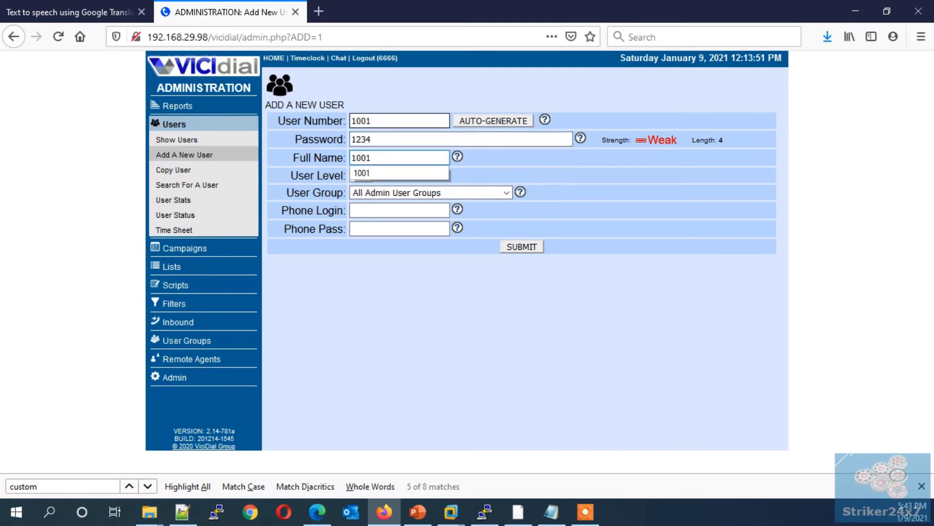
pyautogui.press('Tab')
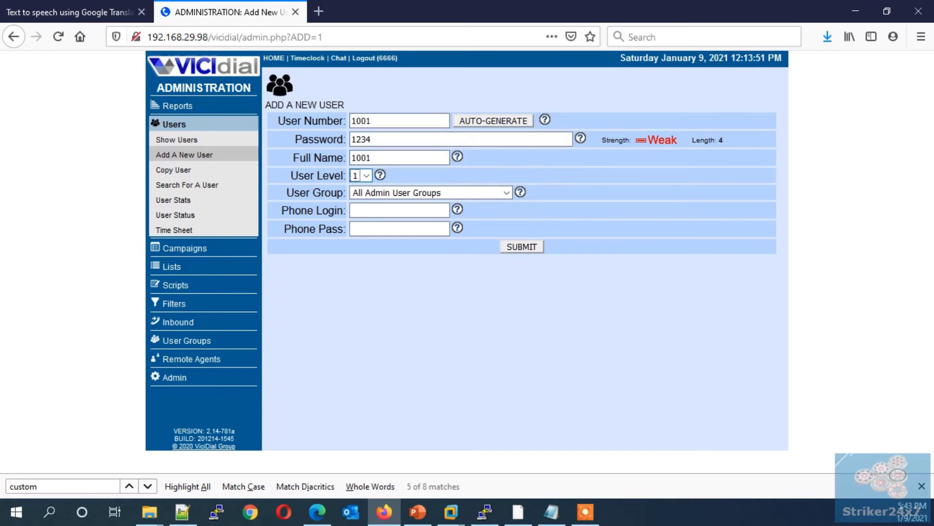
pyautogui.press('Tab')
pyautogui.press('Tab')
pyautogui.press('Tab')
pyautogui.press('Tab')
pyautogui.press('Return')
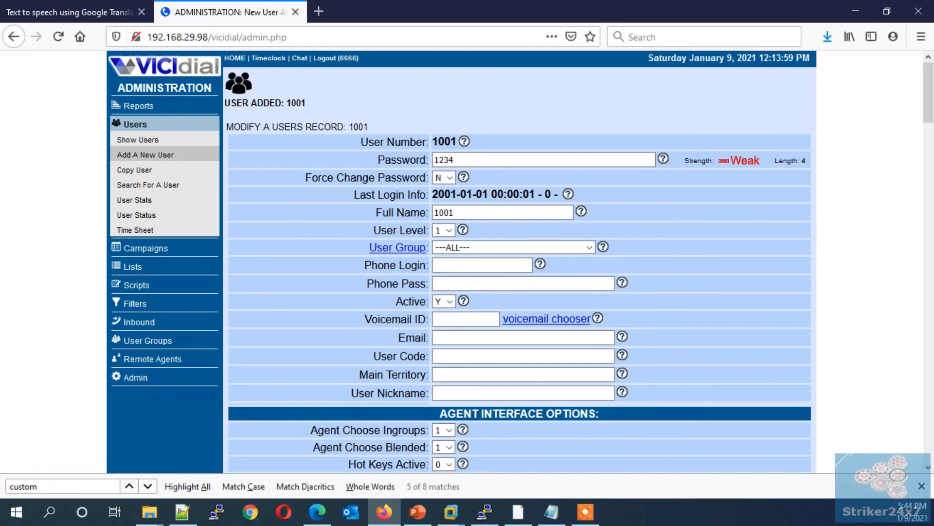
# Step: Add remote agent 1001 with extension 778899, ACTIVE status and the AGENTDIRECT inbound group
pyautogui.click(152, 358)
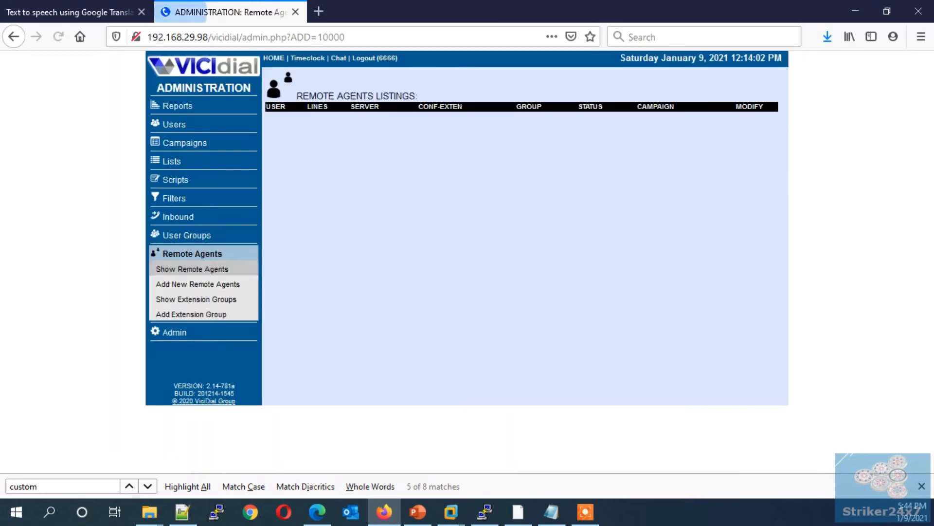
pyautogui.click(198, 283)
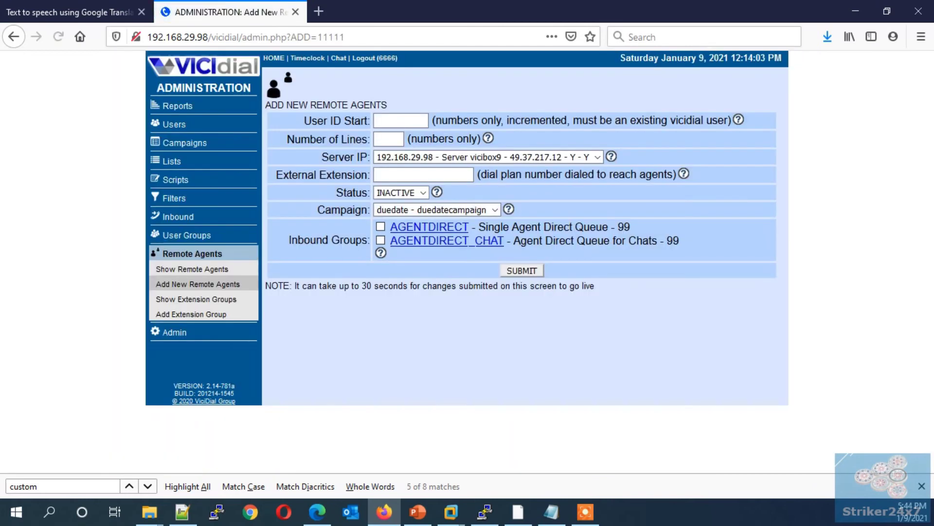
pyautogui.click(400, 120)
pyautogui.write('1001')
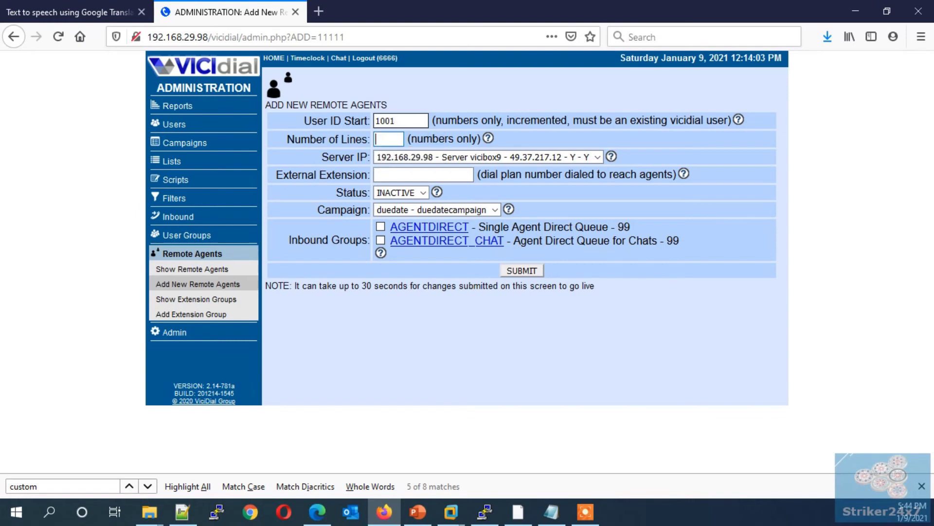
pyautogui.press('Tab')
pyautogui.press('Tab')
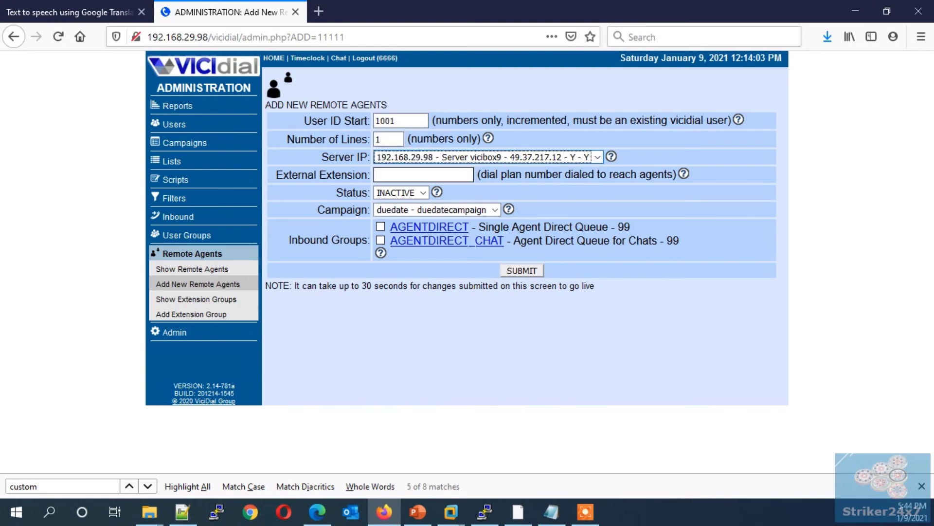
pyautogui.press('Tab')
pyautogui.write('77')
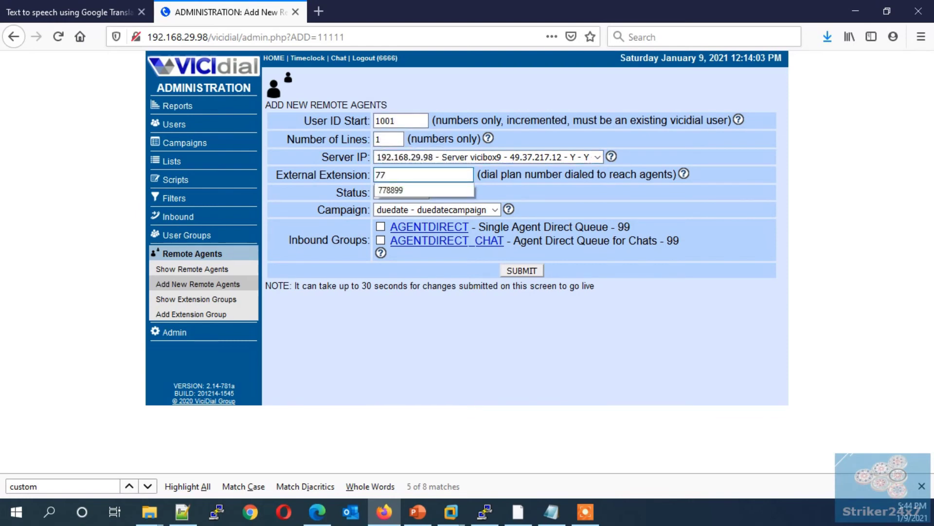
pyautogui.write('8899')
pyautogui.press('Tab')
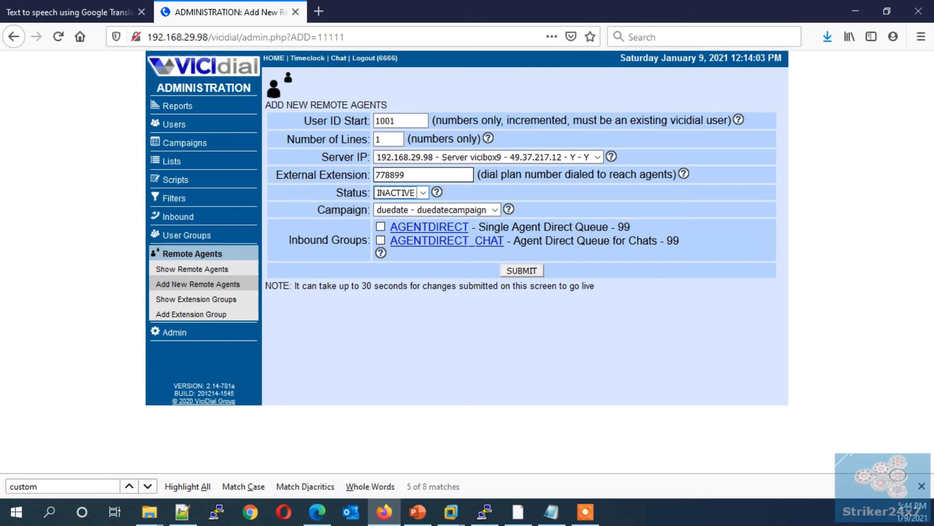
pyautogui.press('Up')
pyautogui.press('Tab')
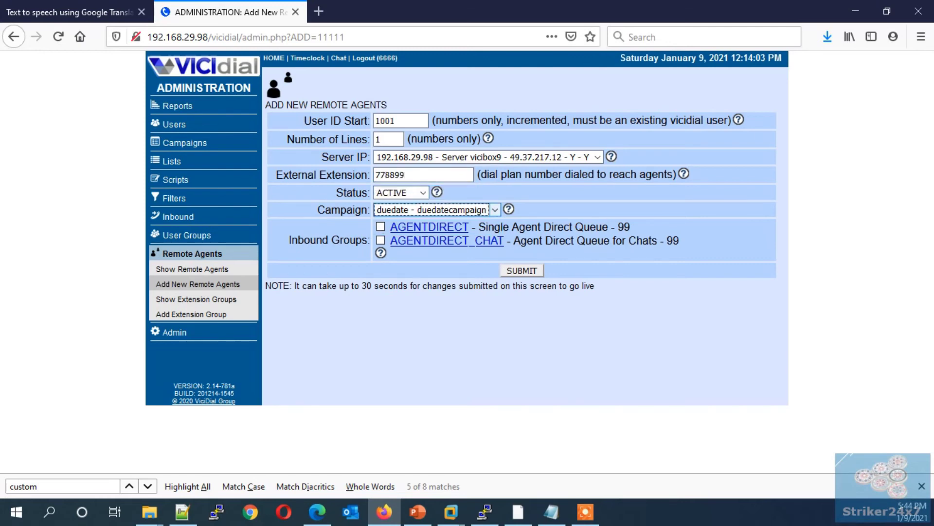
pyautogui.press('Tab')
pyautogui.press('space')
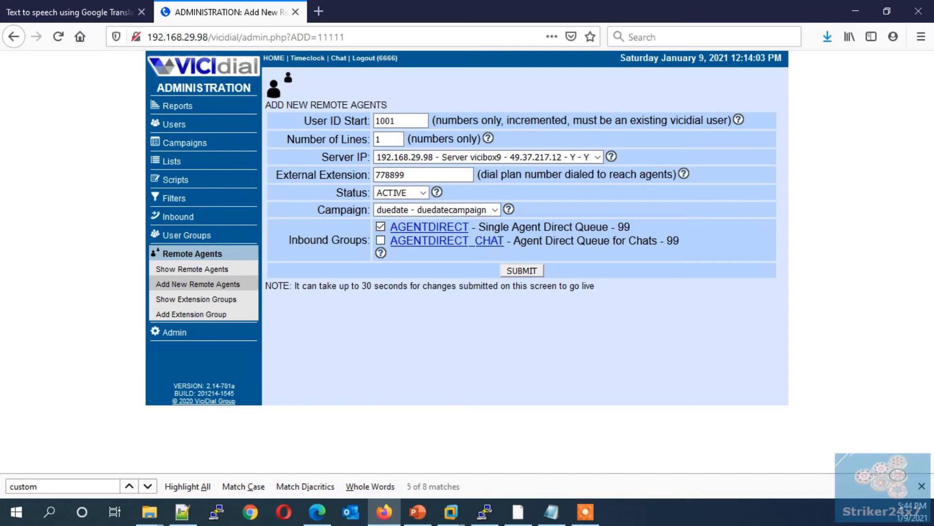
pyautogui.press('Return')
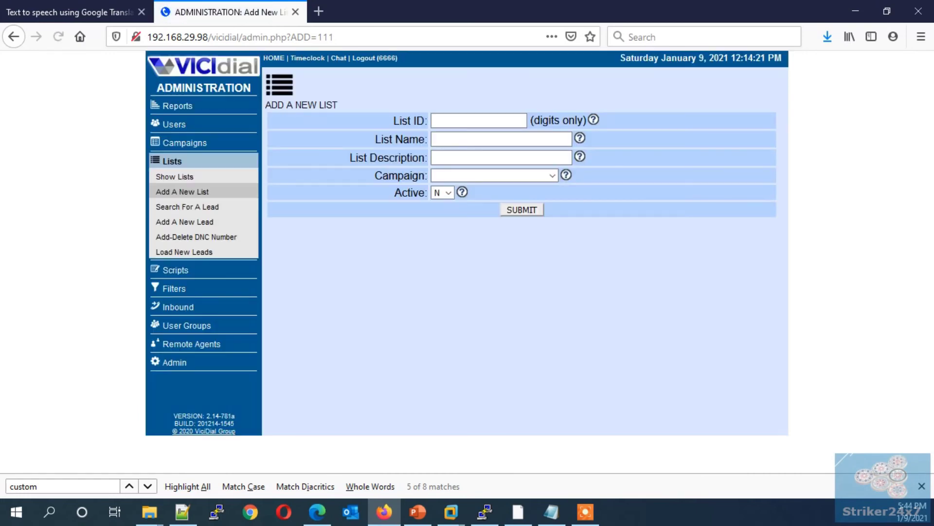
# Step: Enter list ID 10002 with the description 'duedate list'
pyautogui.write('10002')
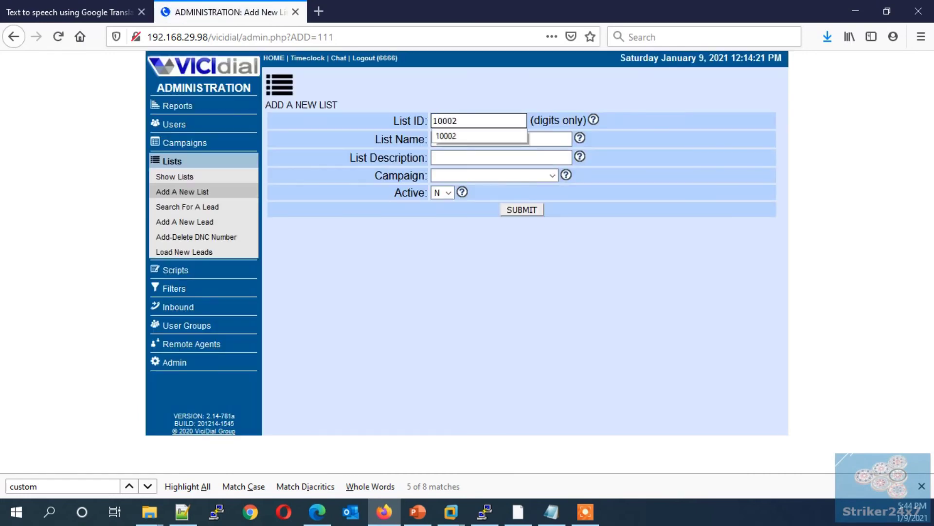
pyautogui.press('Tab')
pyautogui.write('10002')
pyautogui.press('Tab')
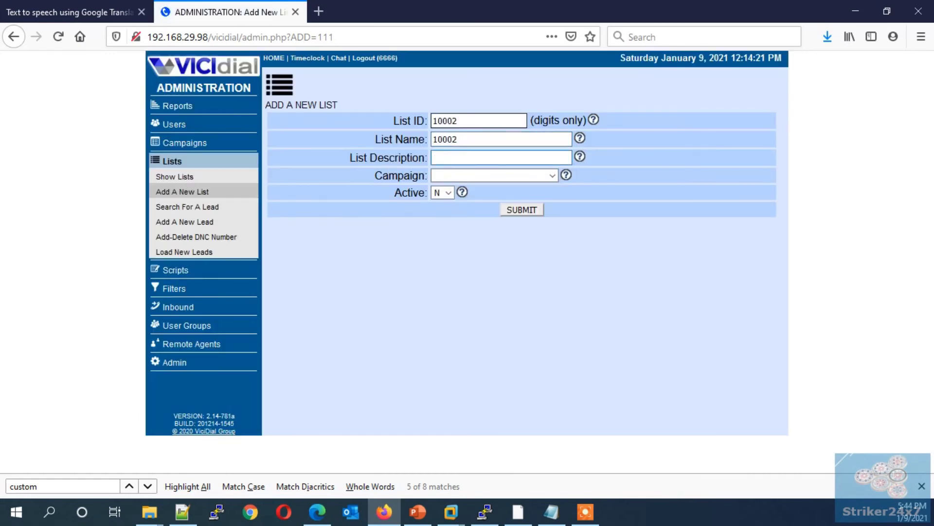
pyautogui.write('due')
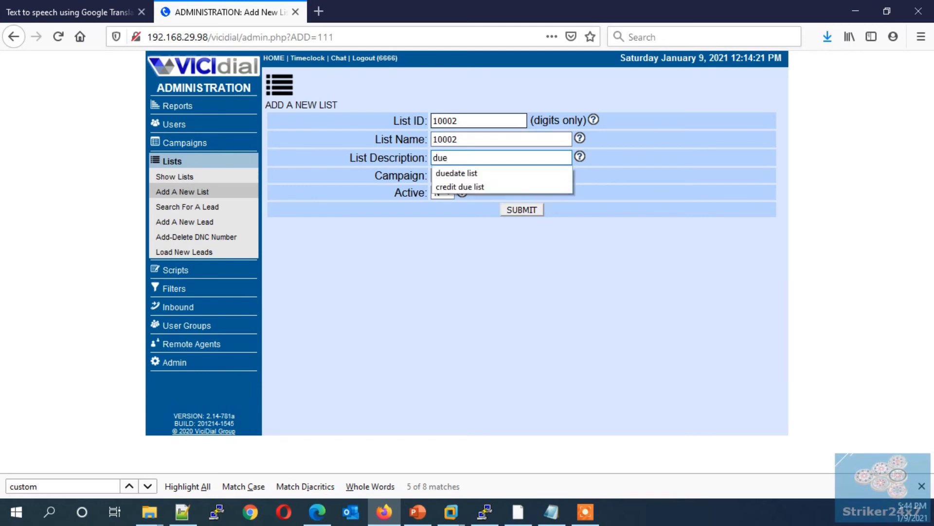
pyautogui.press('Down')
pyautogui.press('Tab')
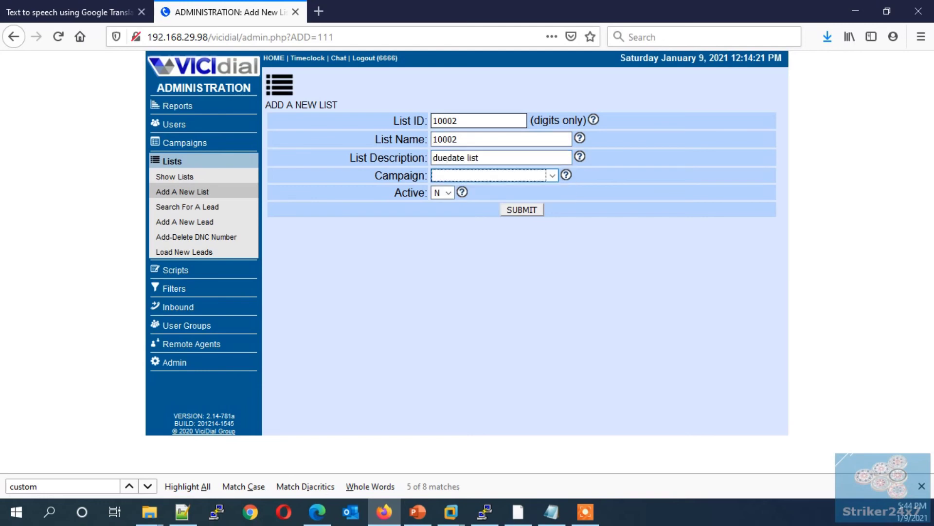
# Step: Assign the list to campaign duedate, set Active to Y, and submit it
pyautogui.hotkey('alt', 'Down')
pyautogui.press('Down')
pyautogui.press('Return')
pyautogui.press('Tab')
pyautogui.hotkey('alt', 'Down')
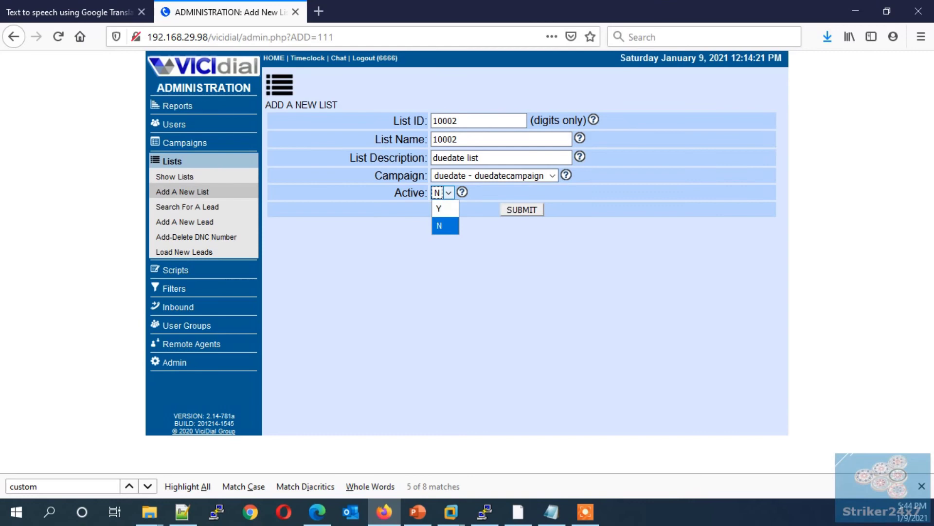
pyautogui.press('Up')
pyautogui.press('Return')
pyautogui.press('Tab')
pyautogui.press('Return')
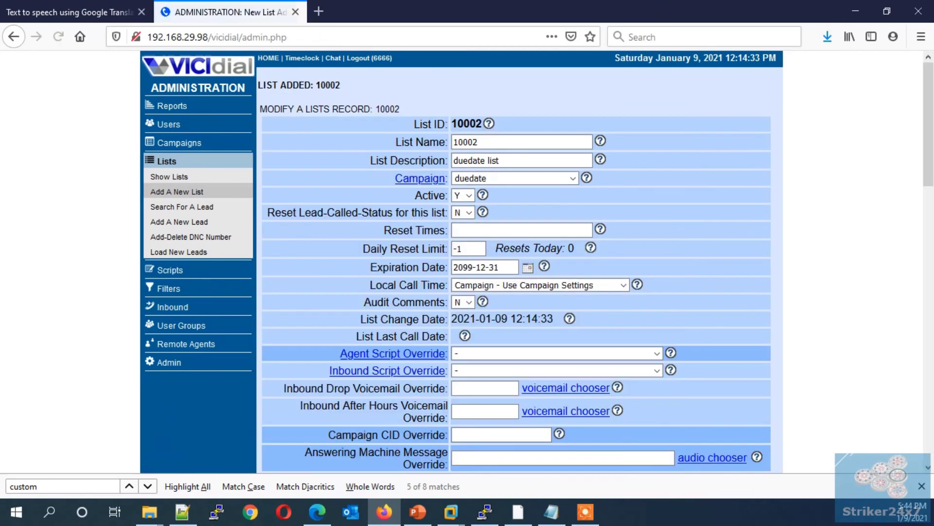
pyautogui.click(468, 249)
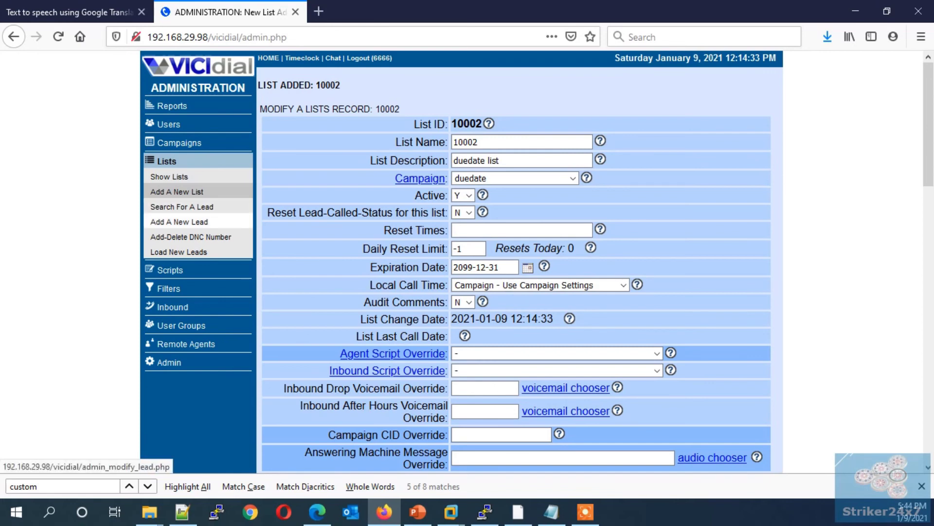
# Step: Start a new lead in list 10002 with the suggested first name
pyautogui.click(179, 222)
pyautogui.click(204, 116)
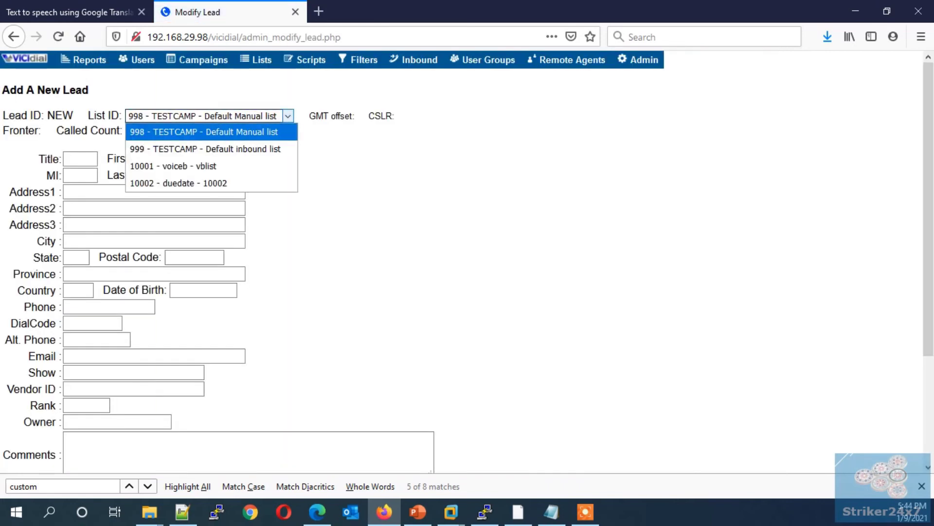
pyautogui.click(179, 183)
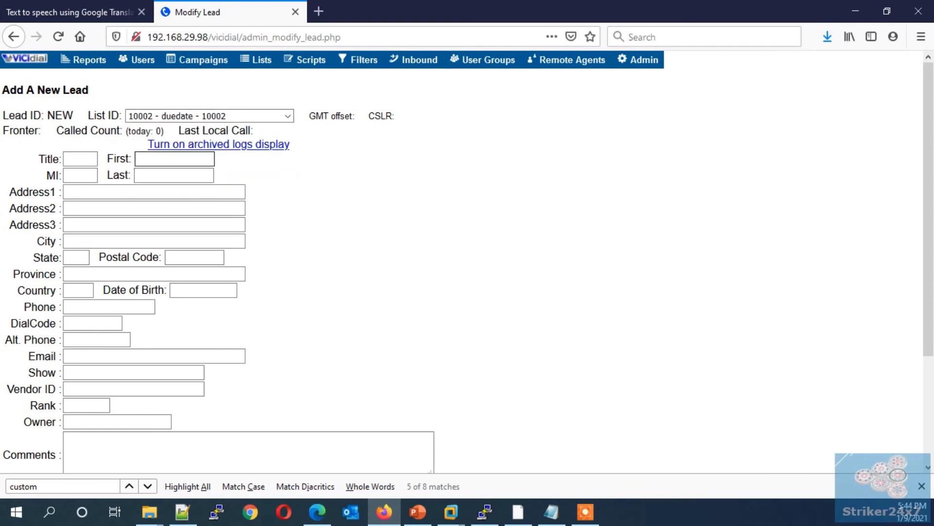
pyautogui.press('Down')
pyautogui.press('Down')
pyautogui.press('Return')
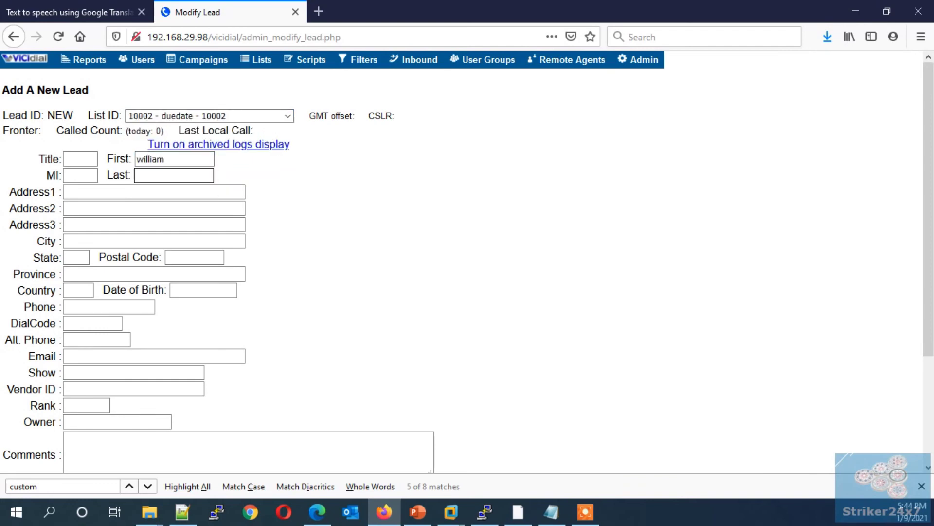
# Step: Give the lead a birth date of 2021-01-30 and the suggested phone number
pyautogui.click(203, 290)
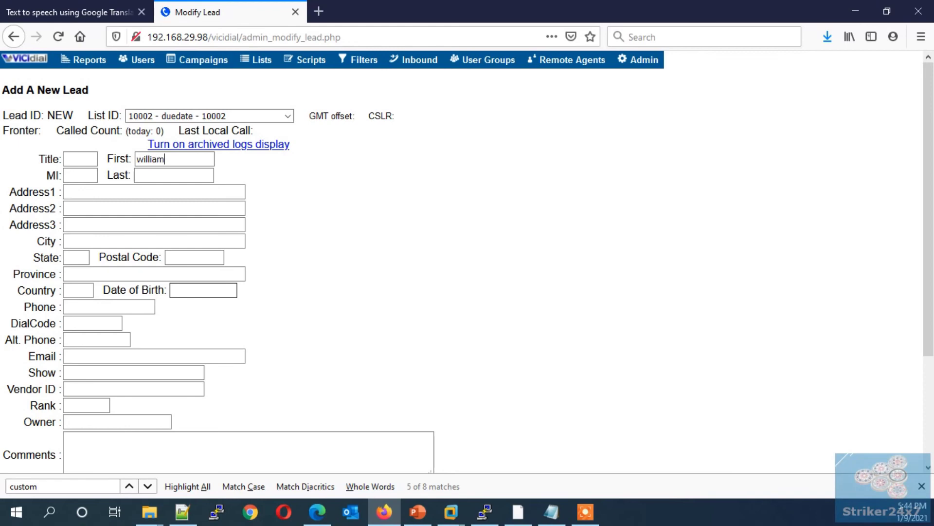
pyautogui.write('2')
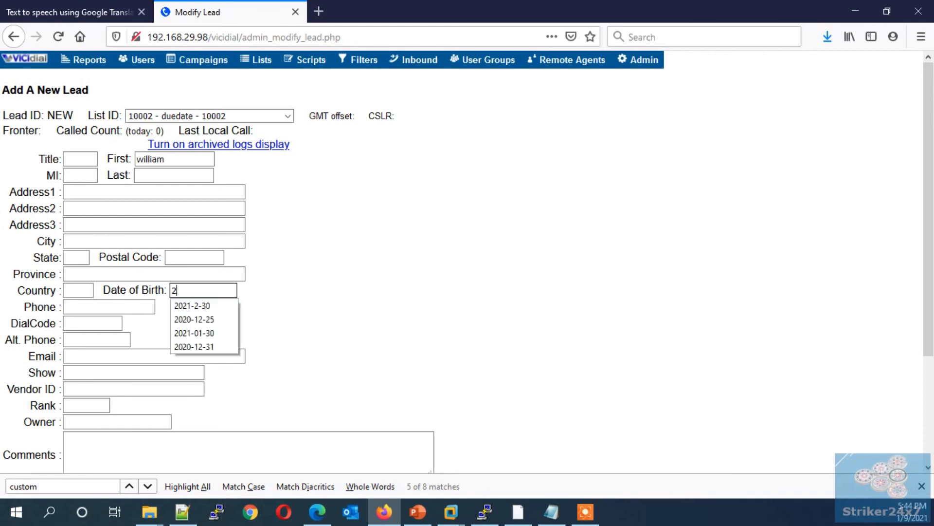
pyautogui.click(194, 332)
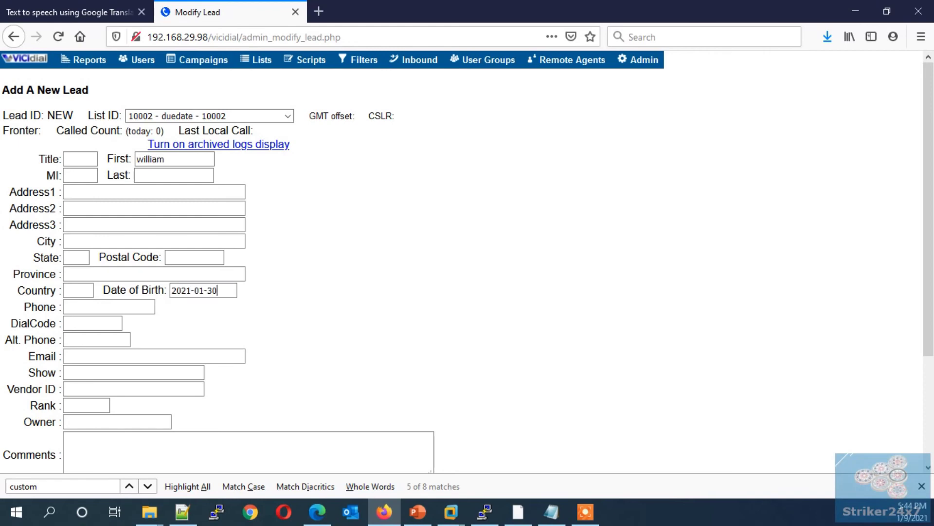
pyautogui.click(109, 307)
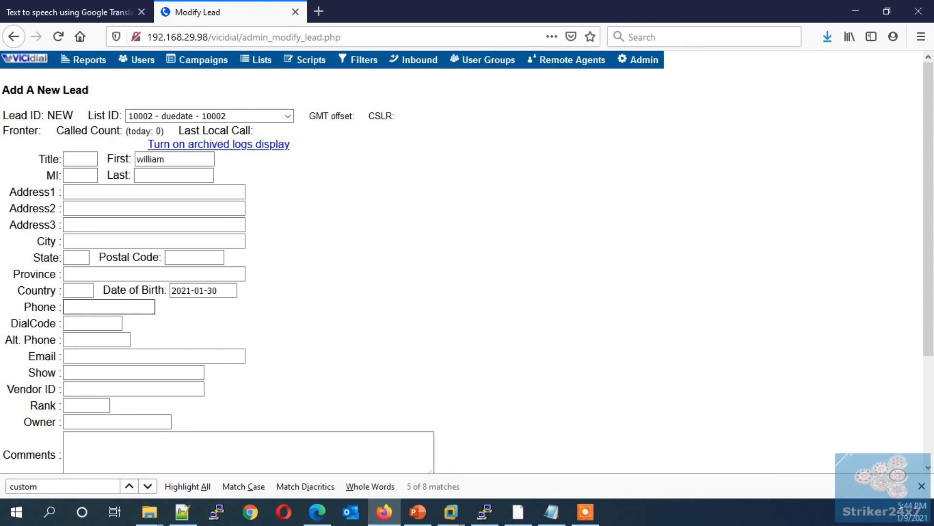
pyautogui.write('99')
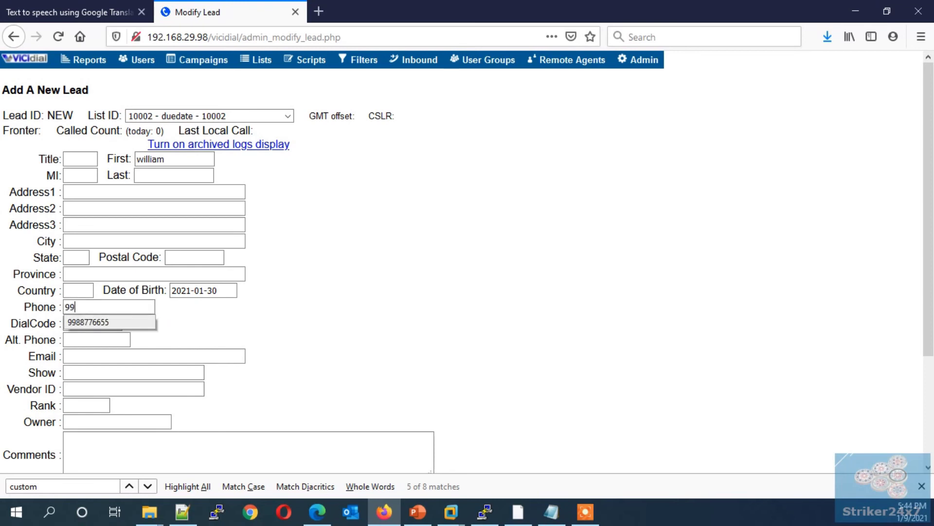
pyautogui.press('Down')
pyautogui.press('Return')
# Step: Set the lead's dial code to 91 and save the lead
pyautogui.press('Tab')
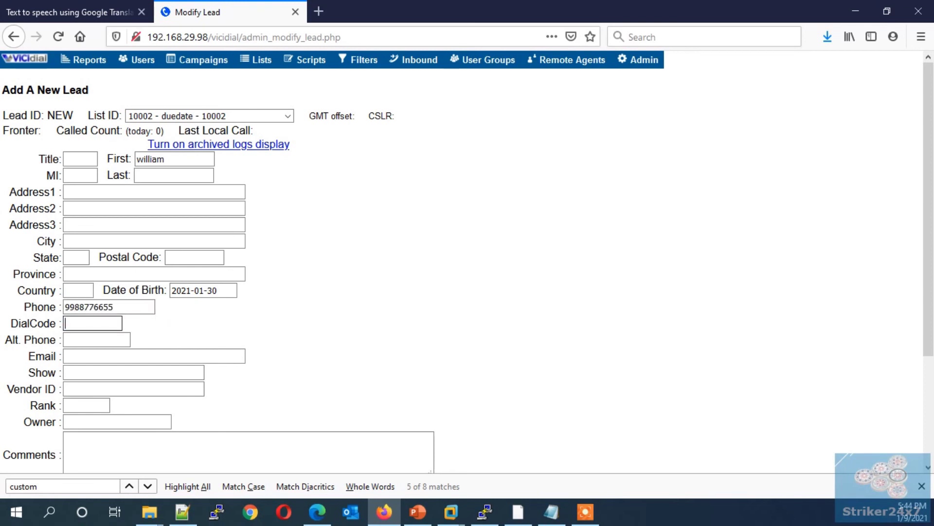
pyautogui.write('91')
pyautogui.press('Tab')
pyautogui.press('Tab')
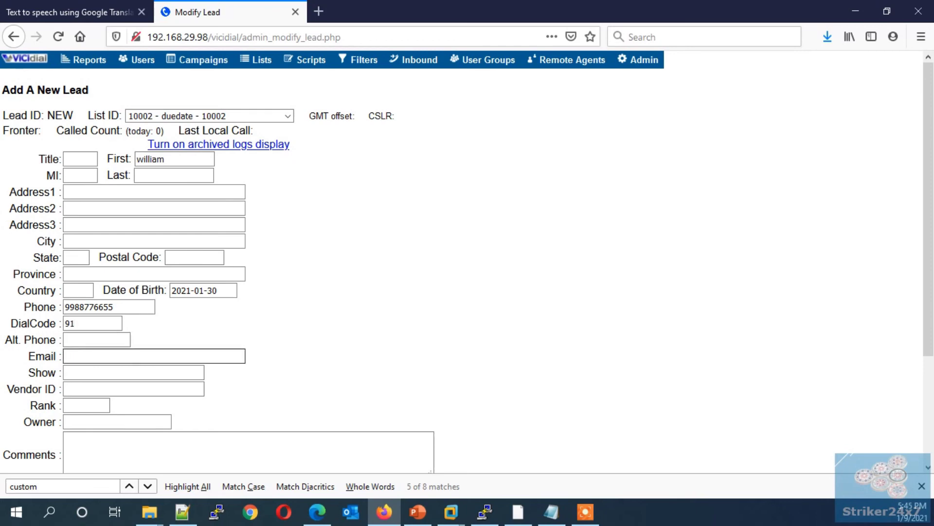
pyautogui.scroll(-5, 331, 244)
pyautogui.press('Return')
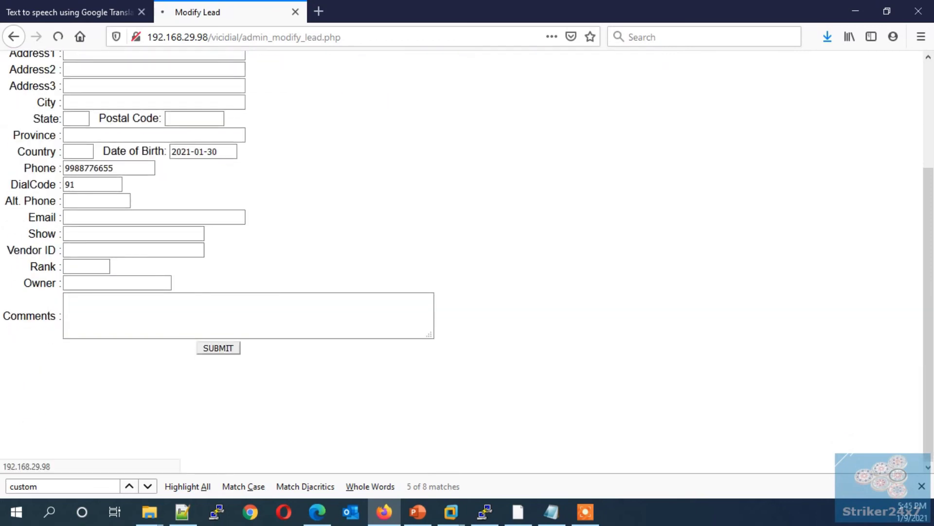
pyautogui.scroll(-5, 331, 244)
pyautogui.click(241, 303)
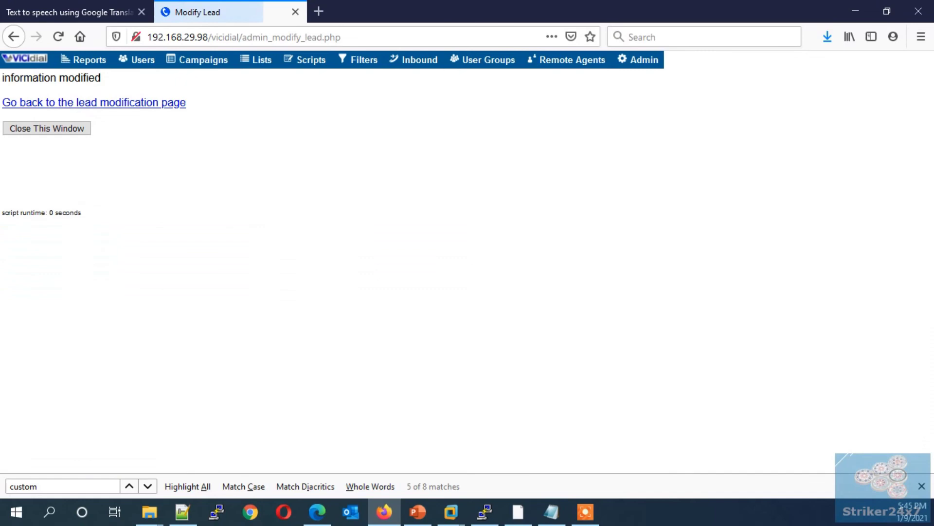
# Step: Open the Real-Time Main Report and set its screen refresh rate to 4 seconds
pyautogui.click(85, 59)
pyautogui.click(357, 150)
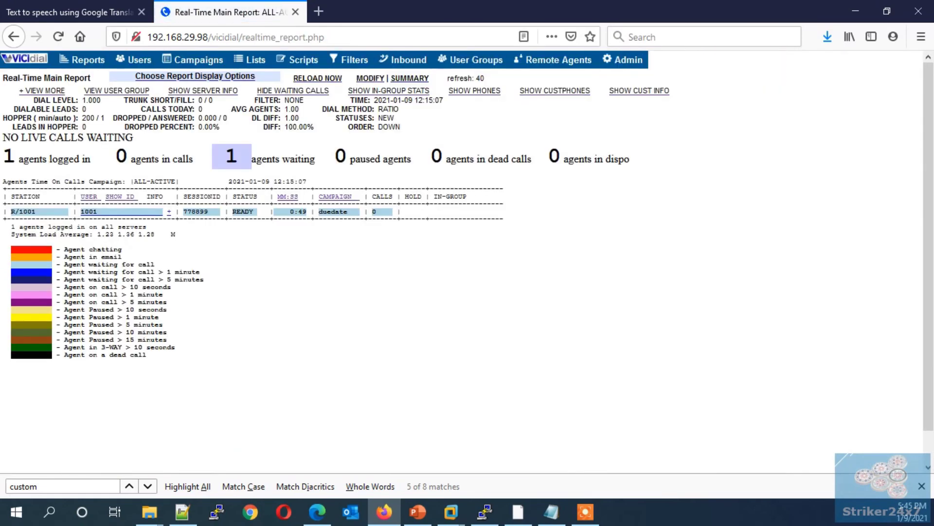
pyautogui.click(194, 76)
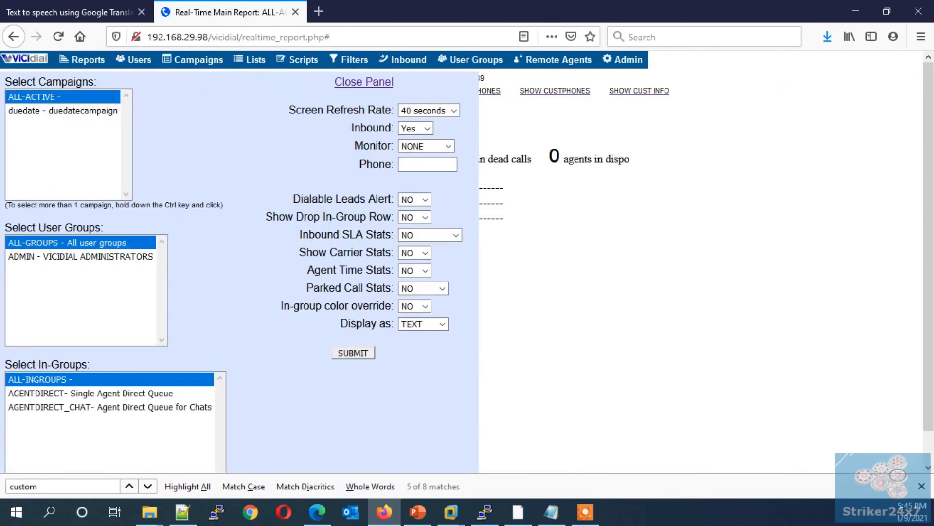
pyautogui.click(428, 111)
pyautogui.click(419, 123)
pyautogui.click(353, 352)
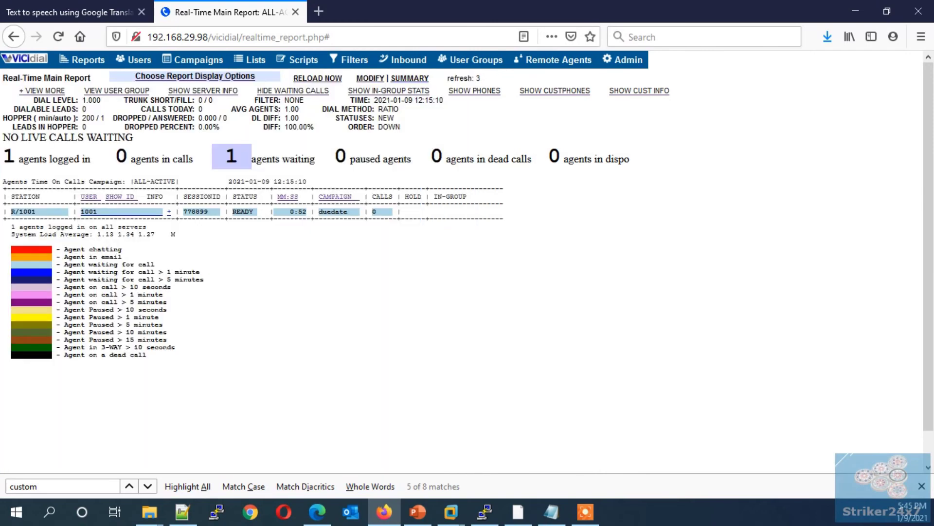